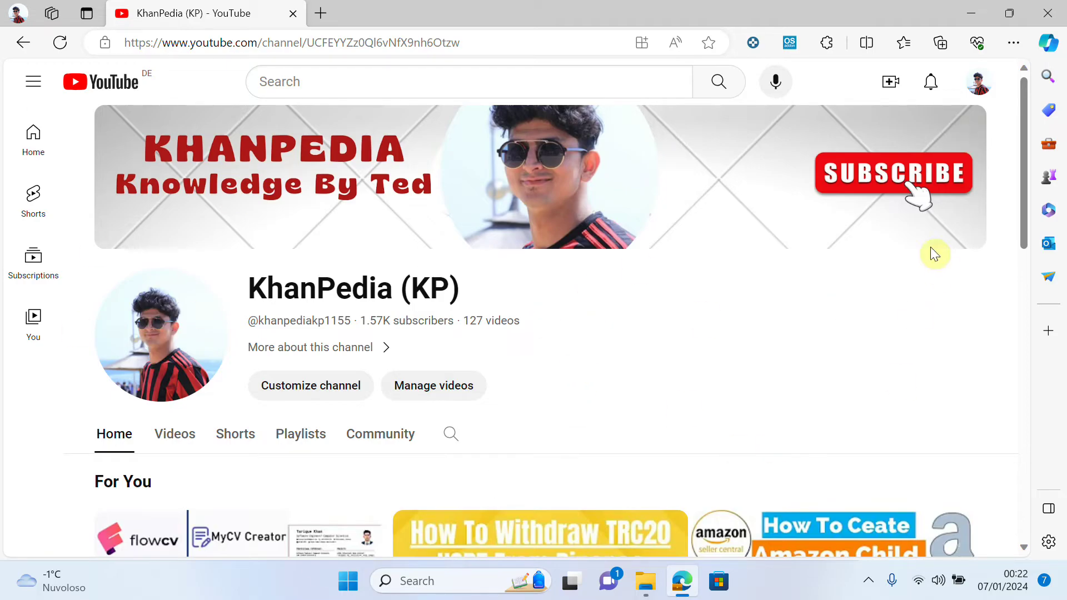
- Open YouTube Studio for the KhanPedia channel and scroll the sidebar down to Earn
left_click(980, 89)
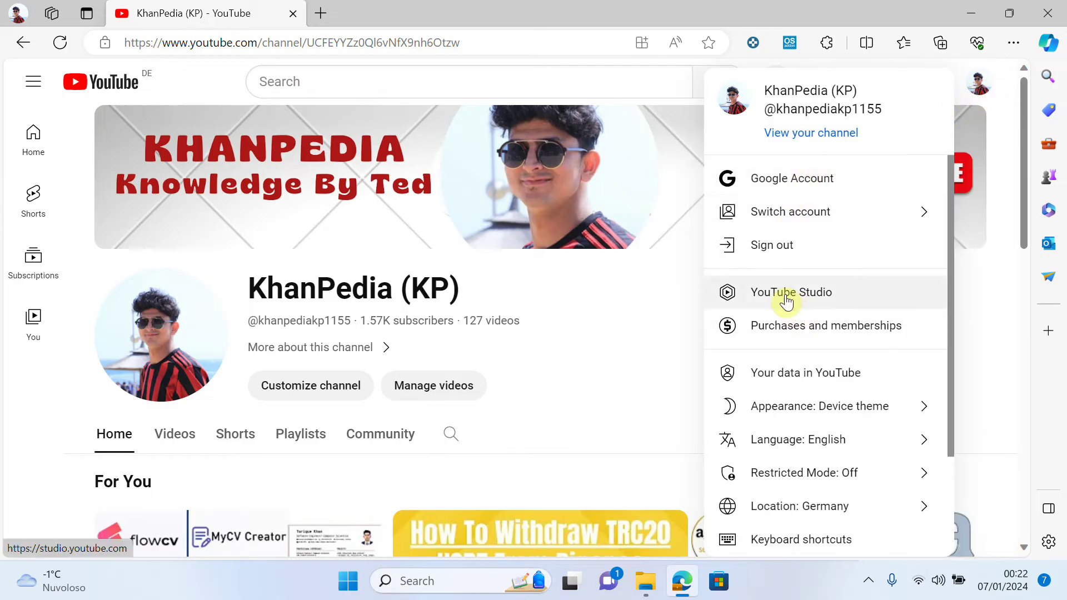
left_click(788, 297)
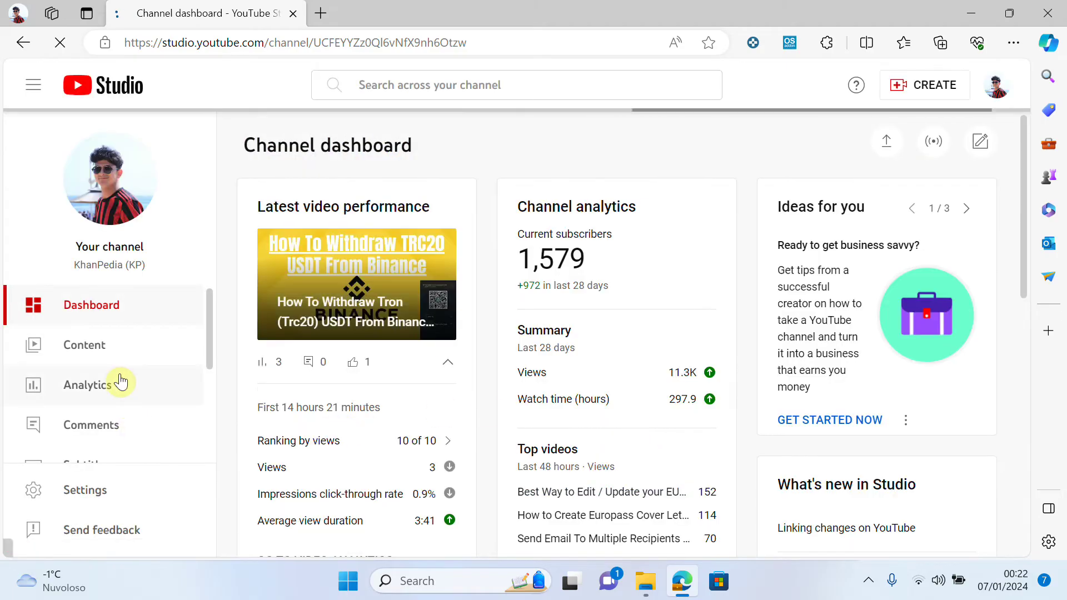
scroll(124, 378, "down", 1)
scroll(123, 375, "down", 3)
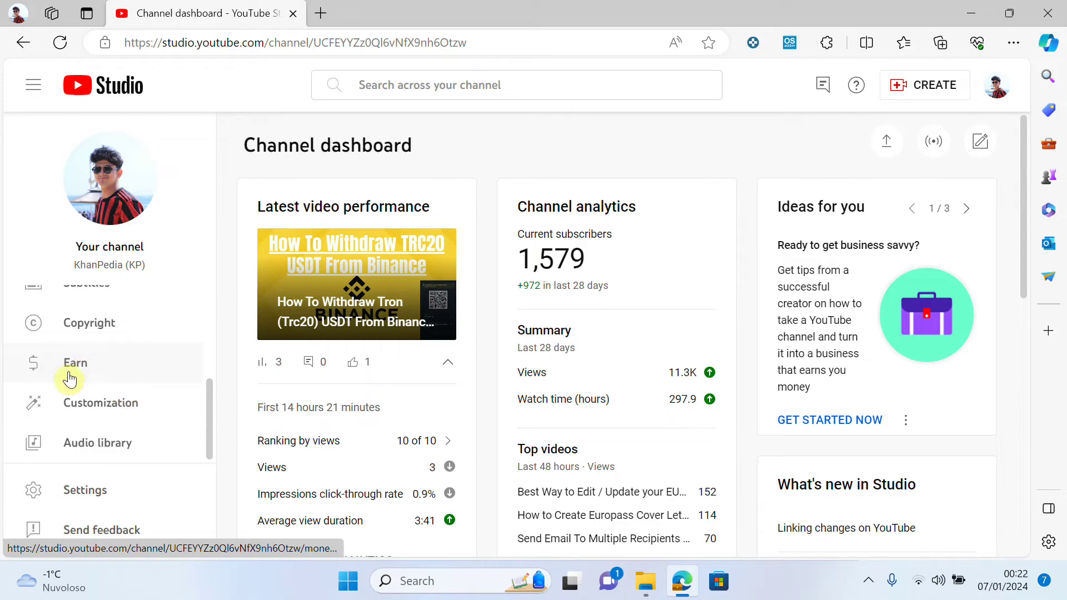
- Open Earn and review Memberships, Supers and Shopping down to the Apply Now button
left_click(78, 371)
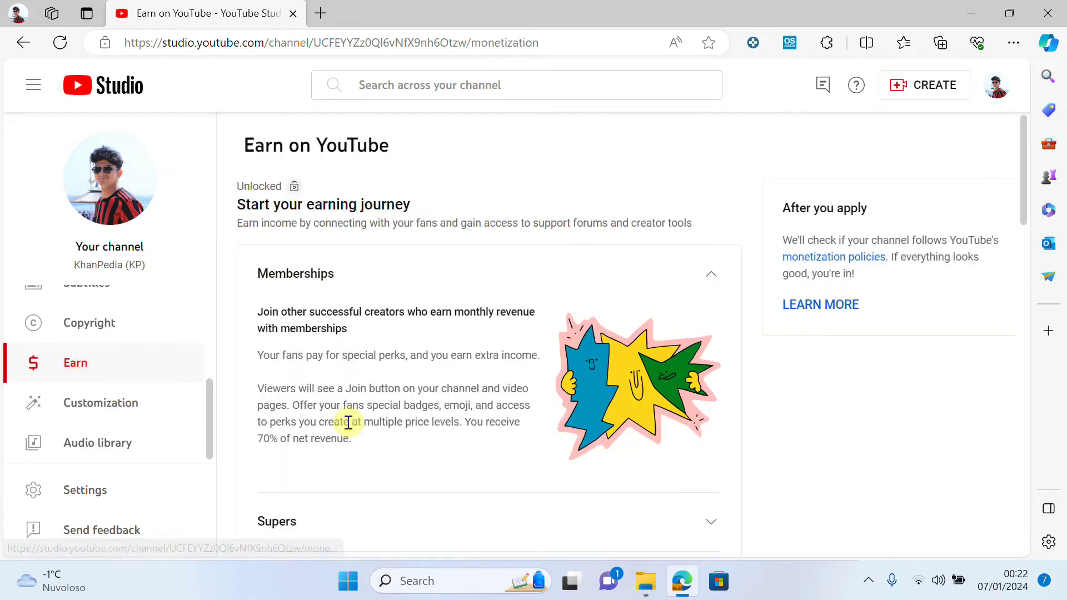
scroll(548, 411, "down", 6)
scroll(550, 416, "up", 6)
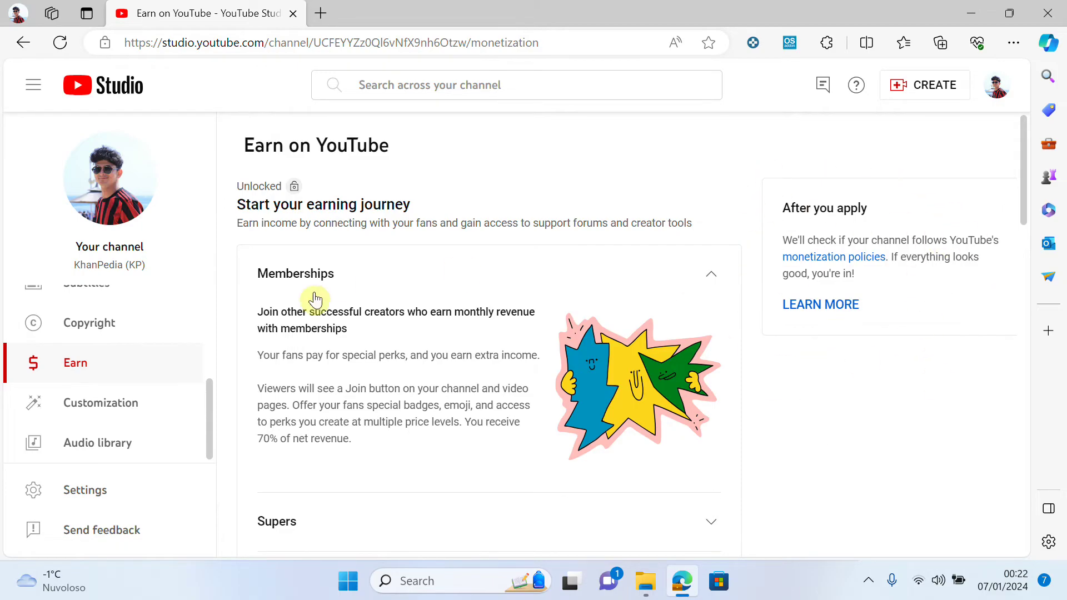
scroll(314, 299, "down", 5)
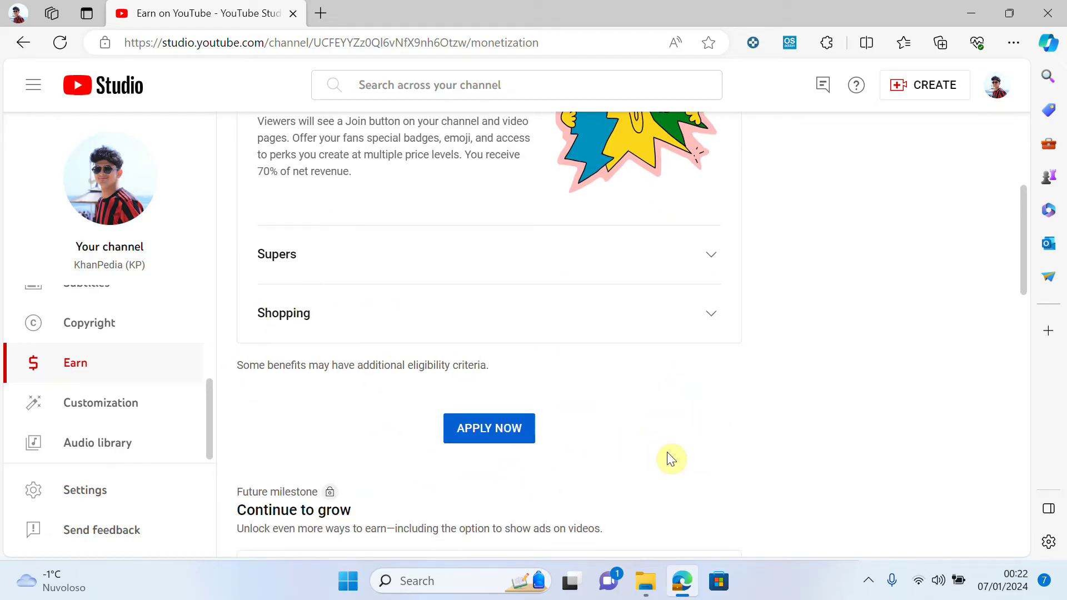
scroll(719, 456, "up", 3)
scroll(719, 458, "down", 4)
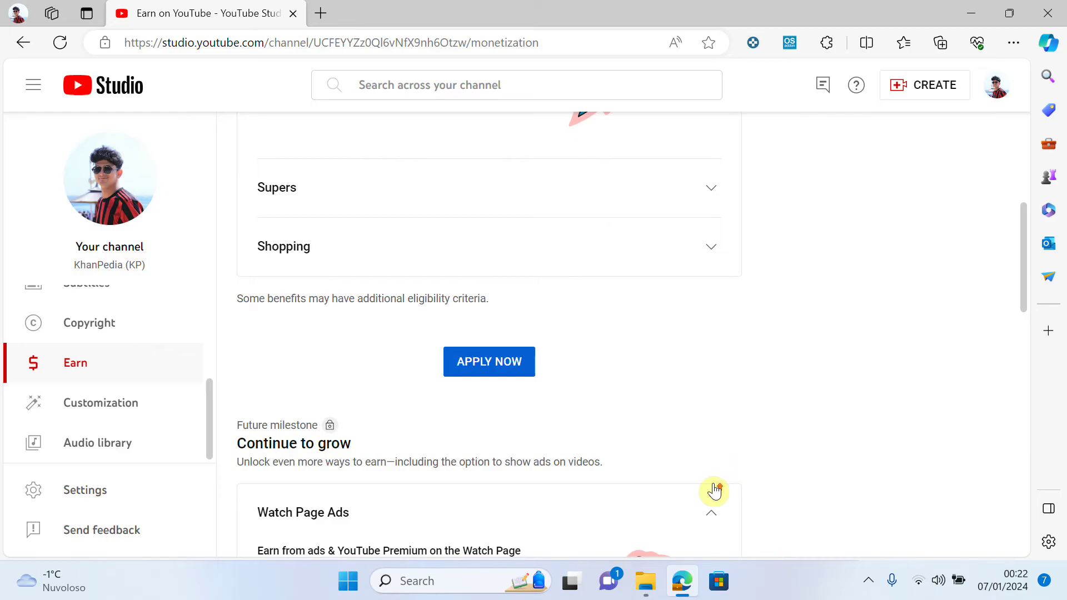
scroll(715, 491, "up", 5)
scroll(479, 331, "down", 2)
scroll(789, 376, "up", 3)
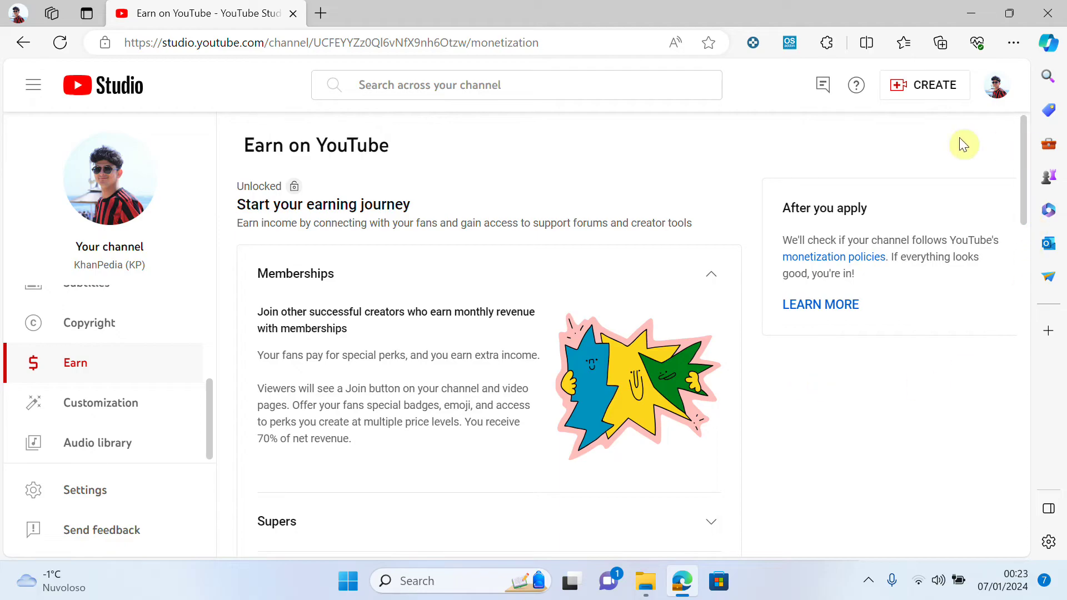
scroll(389, 361, "down", 3)
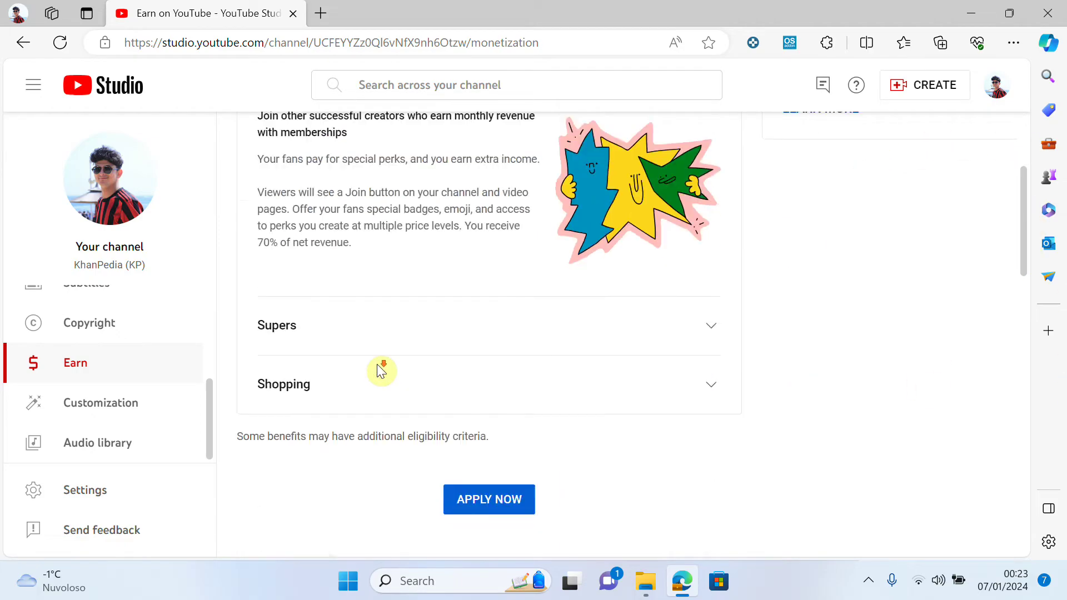
- Apply now and accept the YouTube Partner Program Base terms under Step 1
left_click(499, 500)
scroll(572, 421, "up", 3)
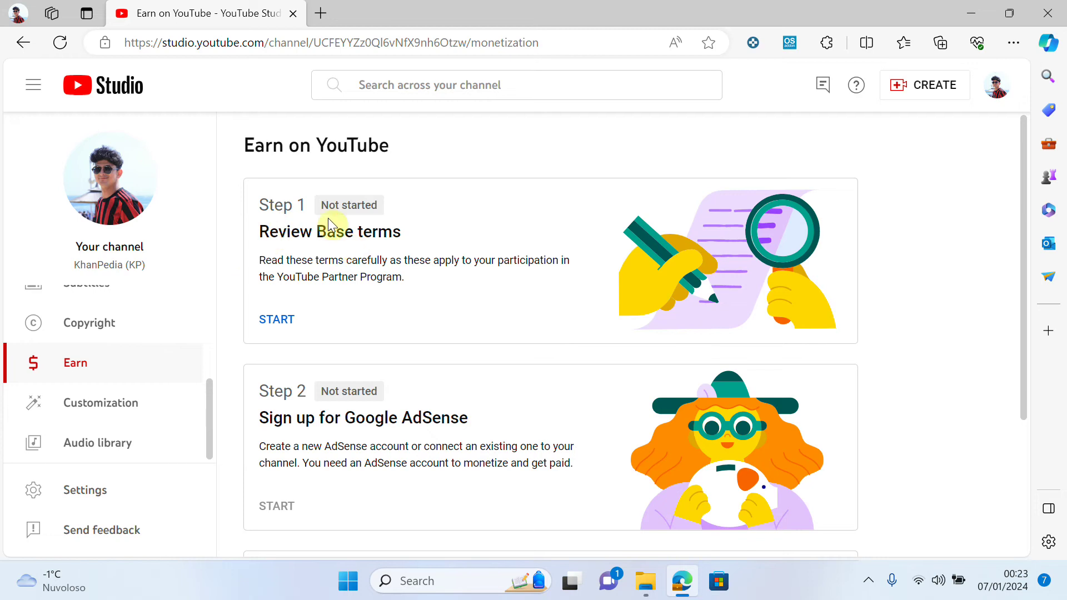
left_click(277, 320)
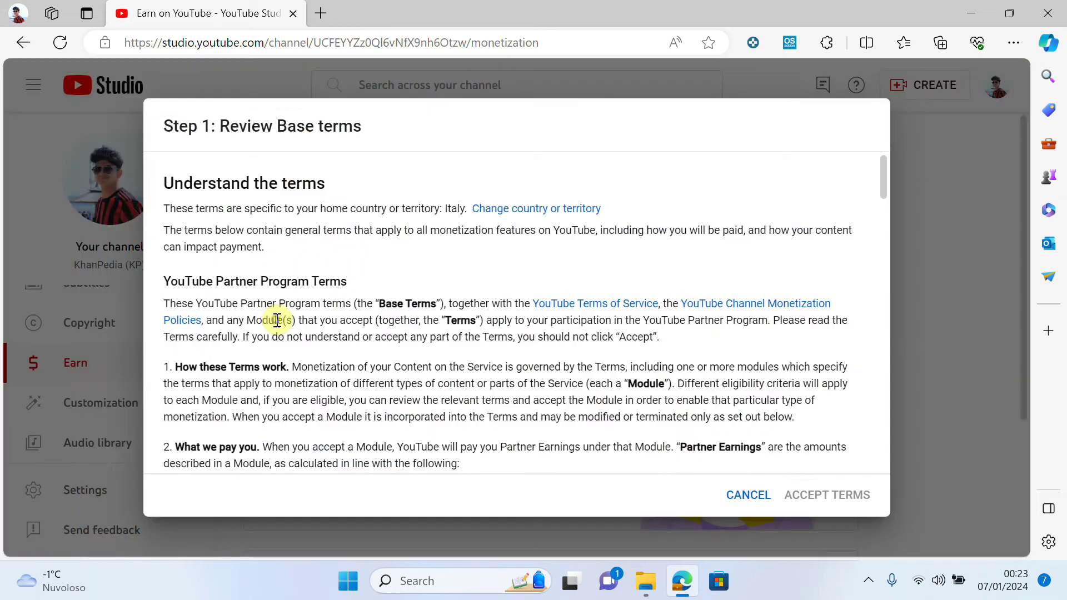
scroll(487, 361, "down", 15)
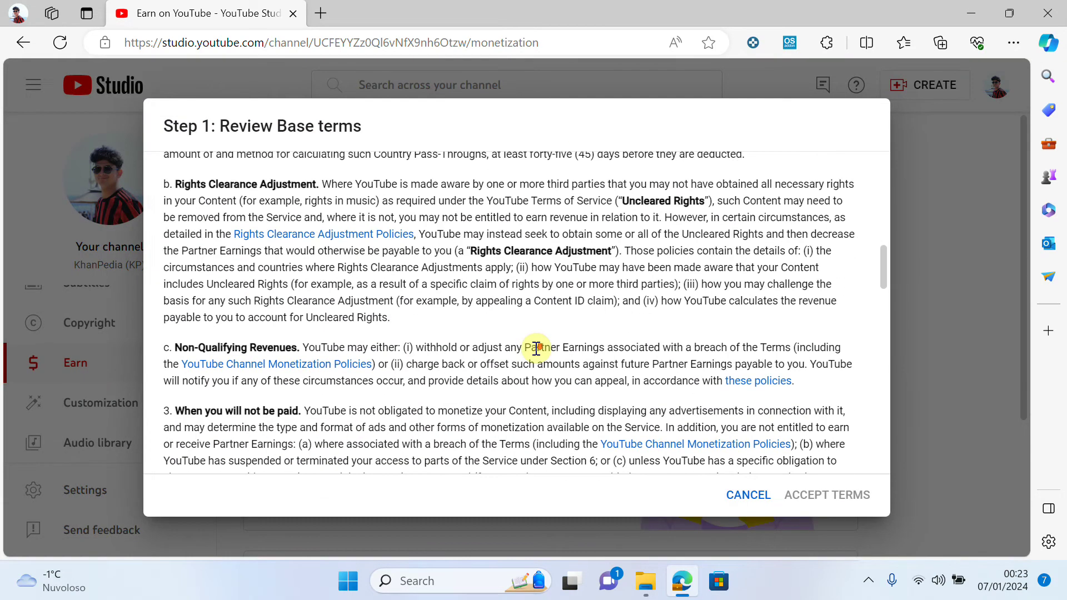
scroll(550, 367, "down", 15)
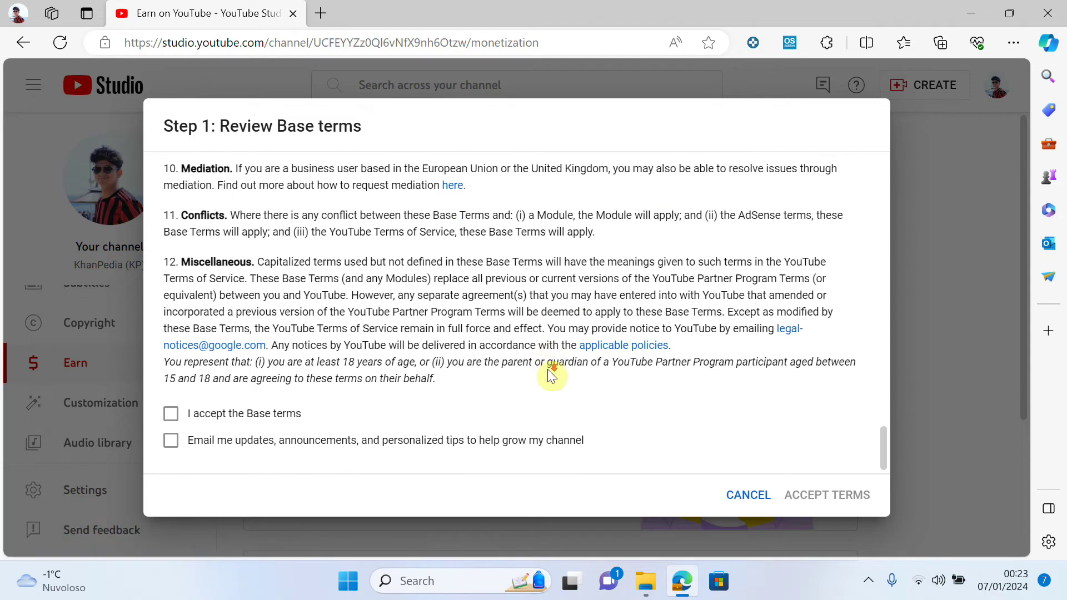
left_click(208, 415)
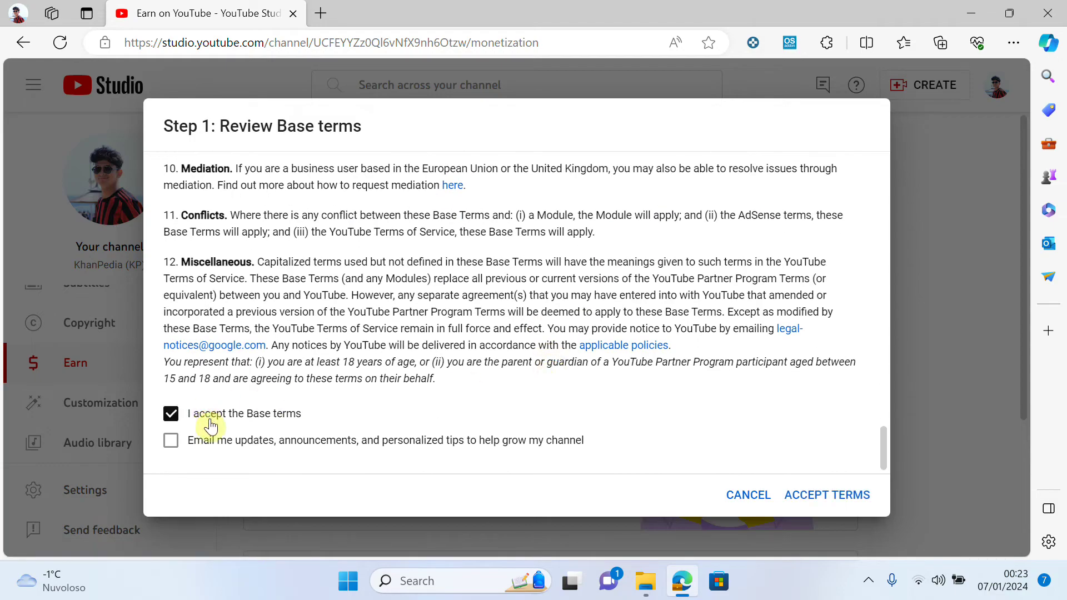
left_click(807, 503)
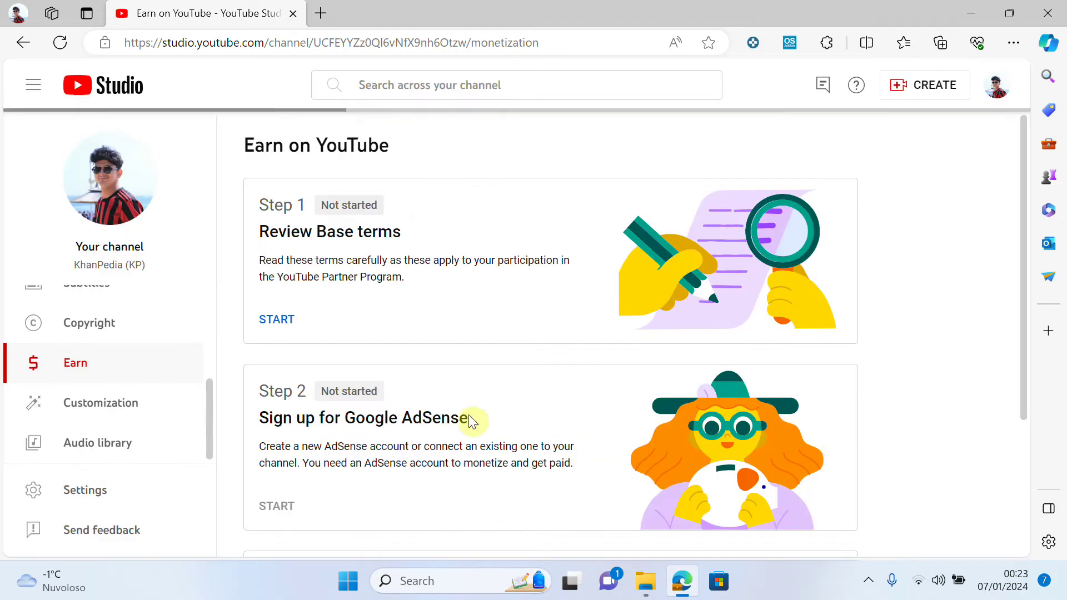
scroll(292, 387, "down", 3)
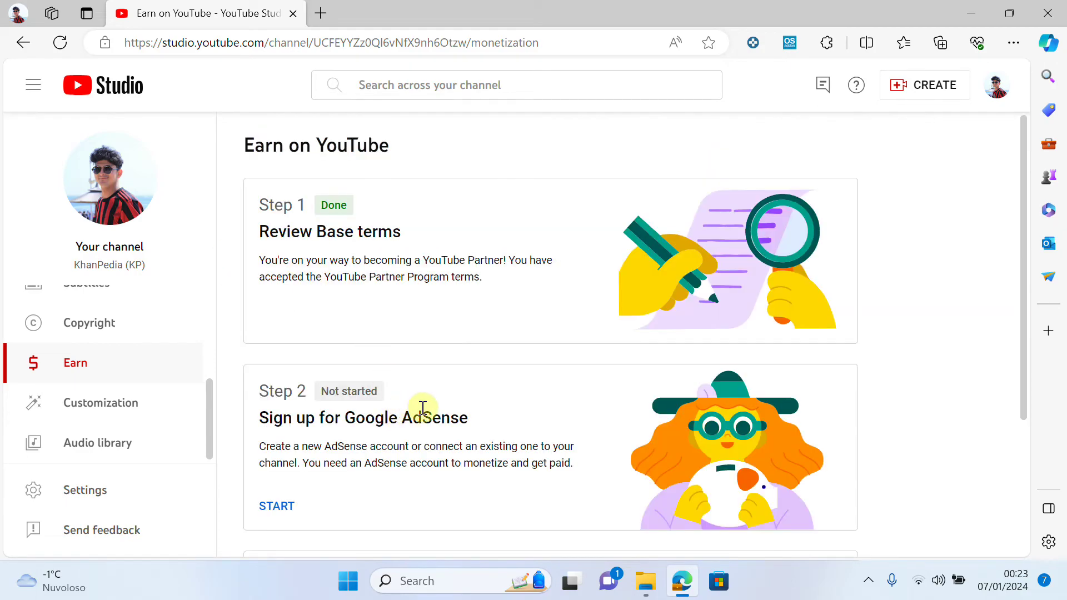
- Start the Step 2 AdSense sign-up, answering 'Yes, I have an existing account', and continue
scroll(438, 410, "down", 1)
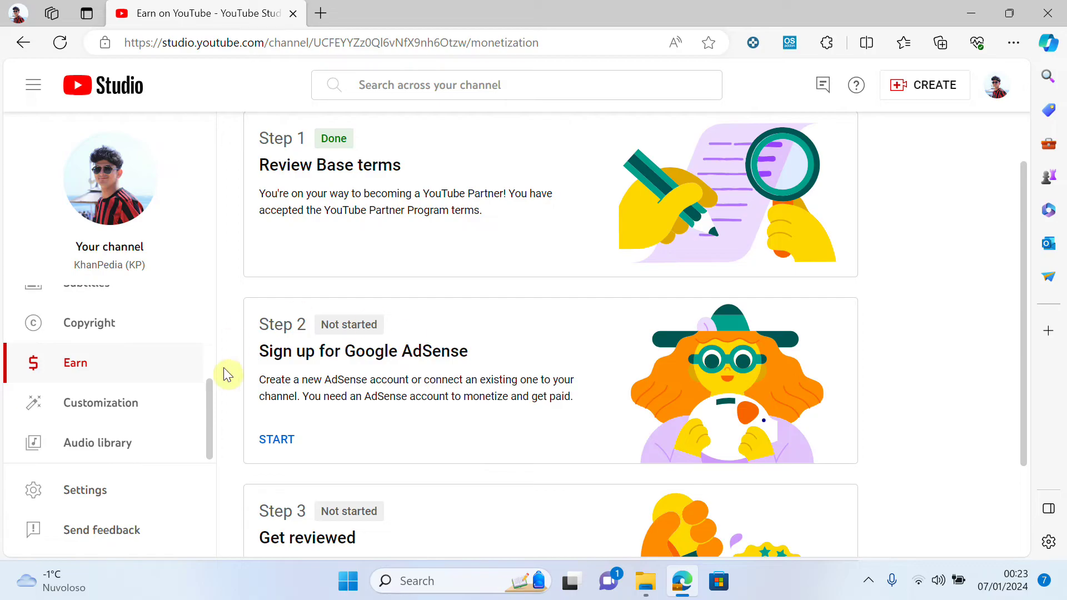
scroll(228, 344, "down", 2)
left_click(276, 317)
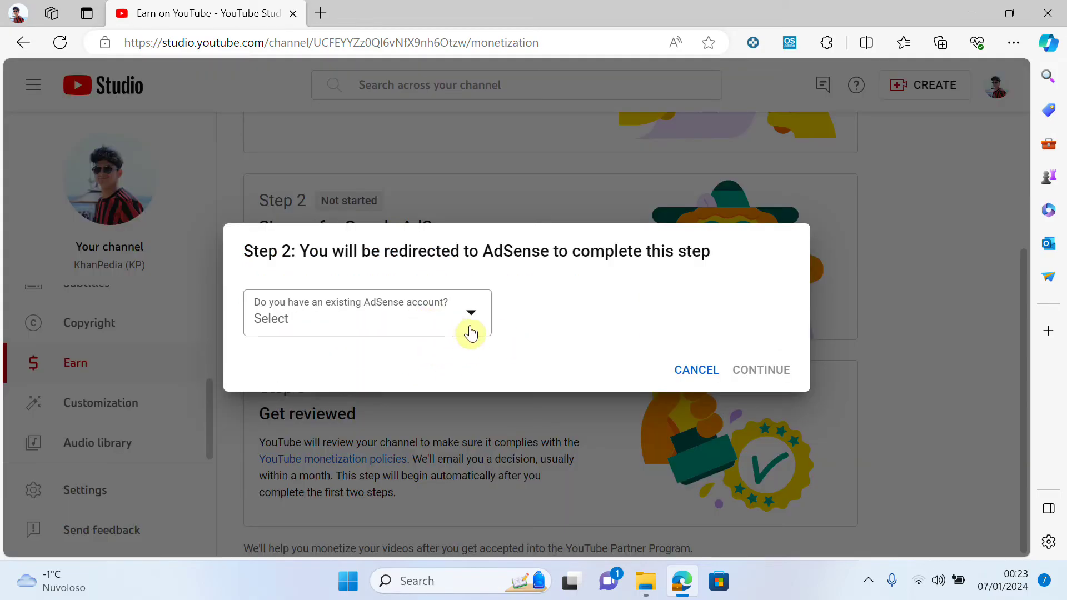
left_click(470, 333)
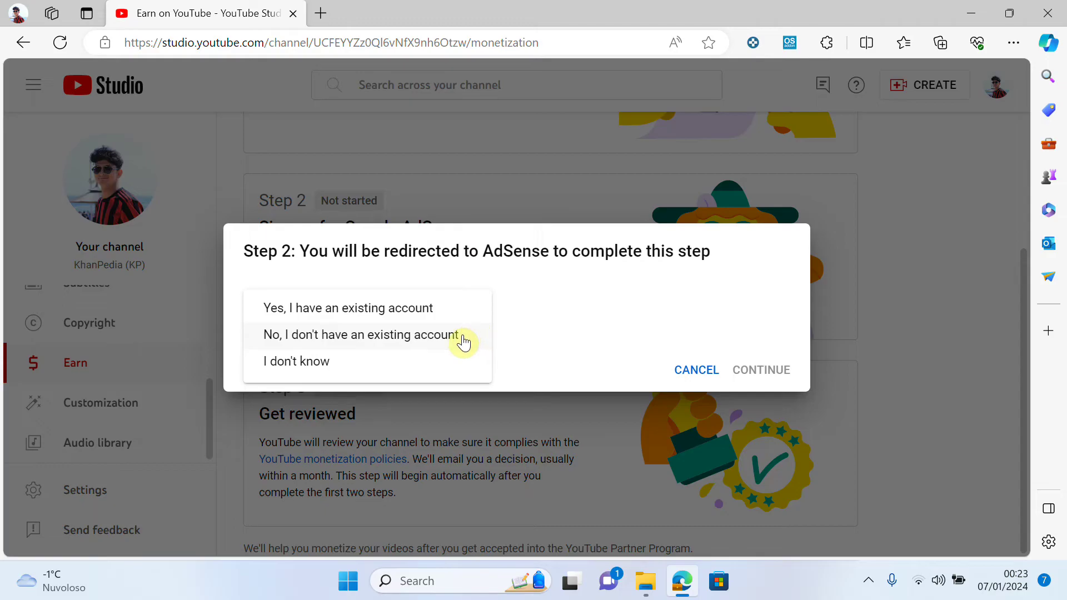
left_click(519, 326)
left_click(471, 320)
left_click(322, 311)
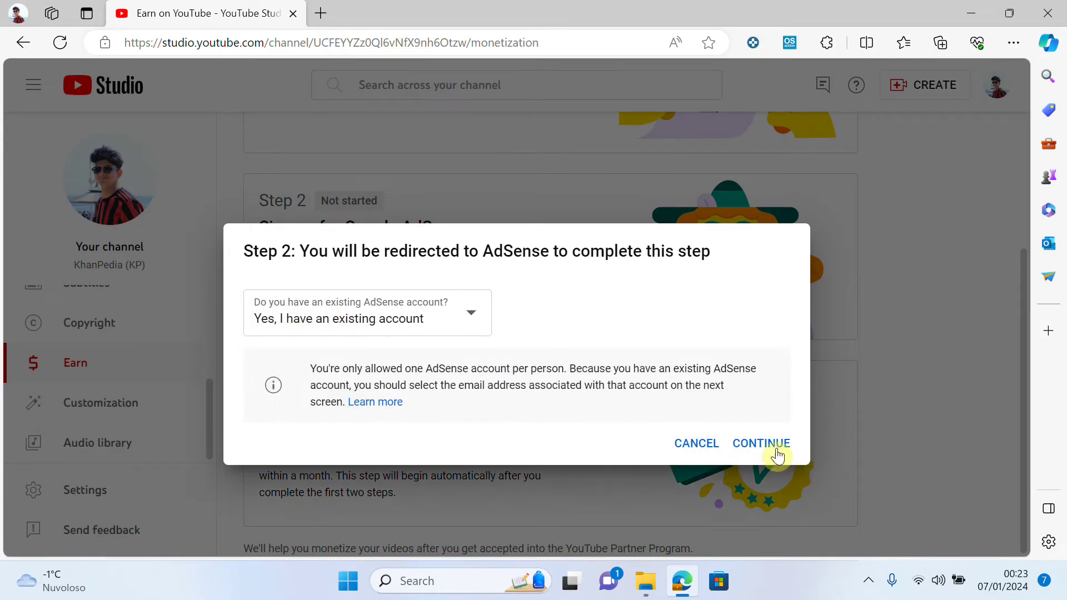
left_click(774, 447)
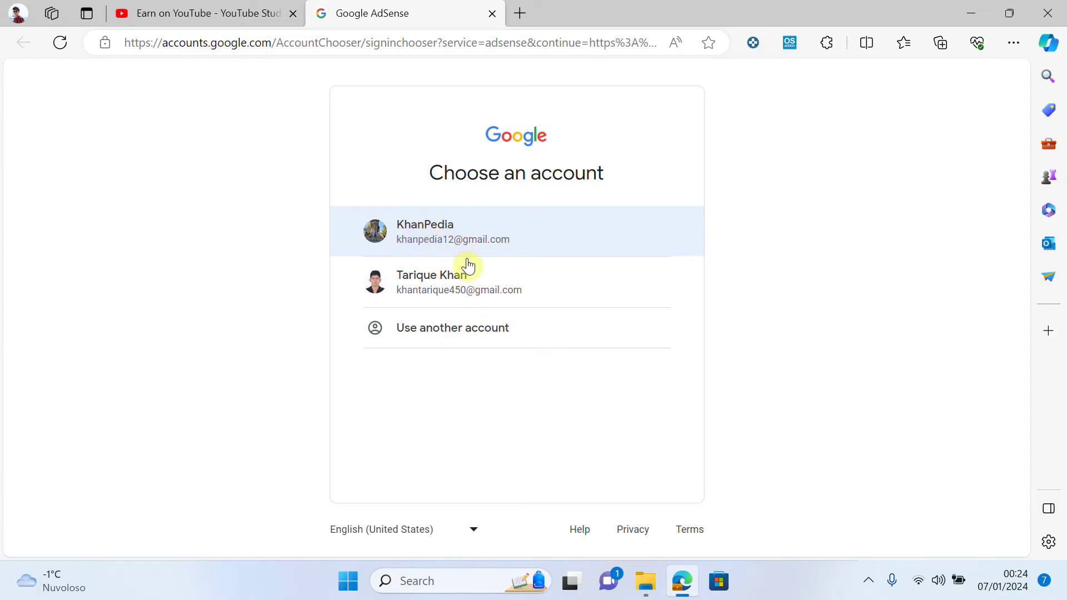
- Pick the KhanPedia Google account and continue with its AdSense publisher account (Italy, CET, Euro)
left_click(450, 232)
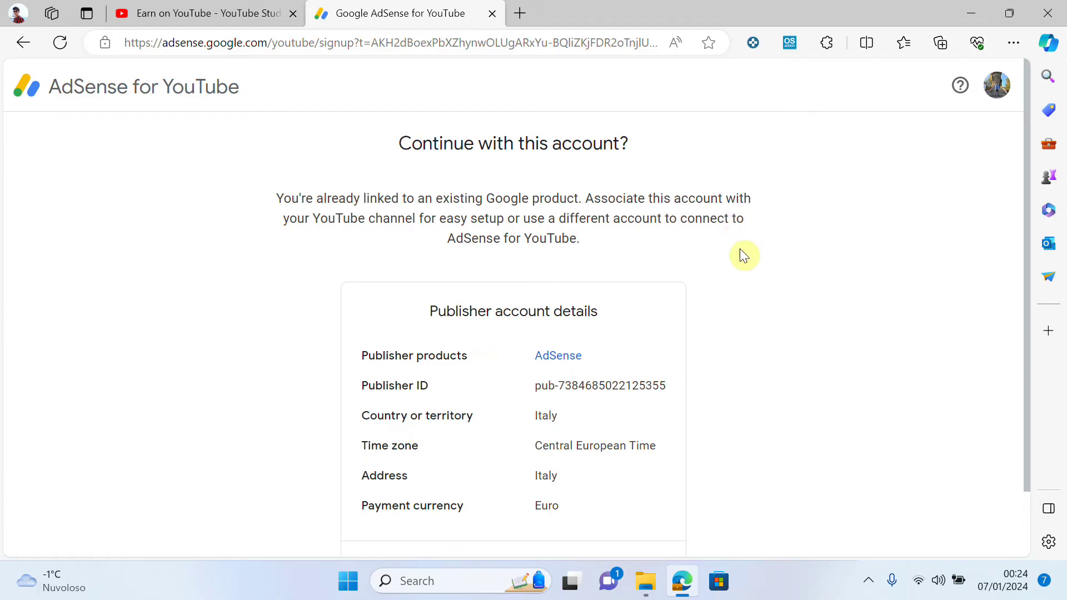
scroll(605, 266, "down", 1)
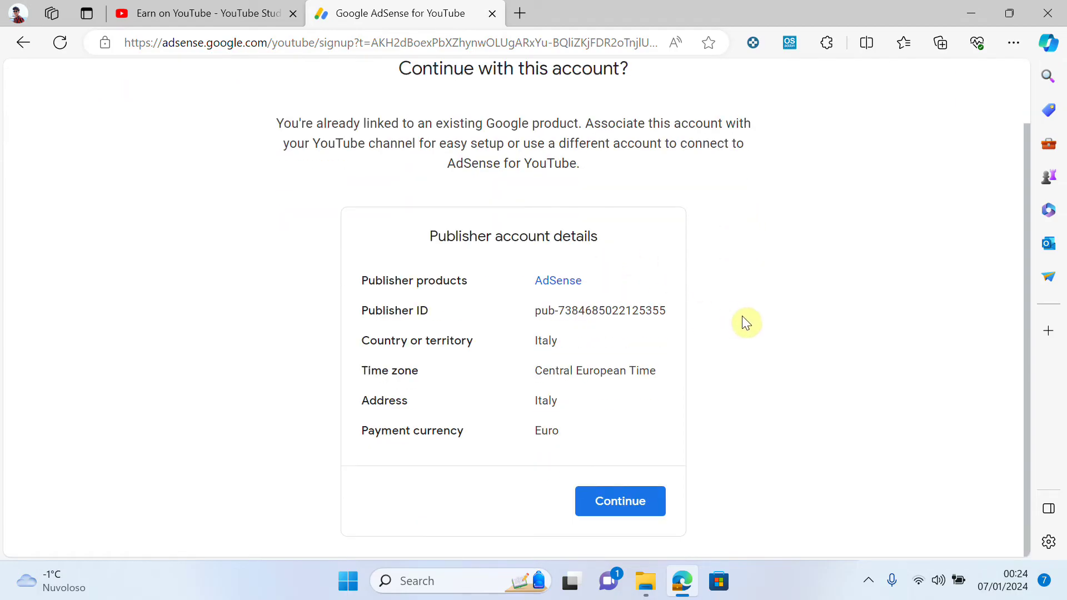
scroll(742, 317, "up", 1)
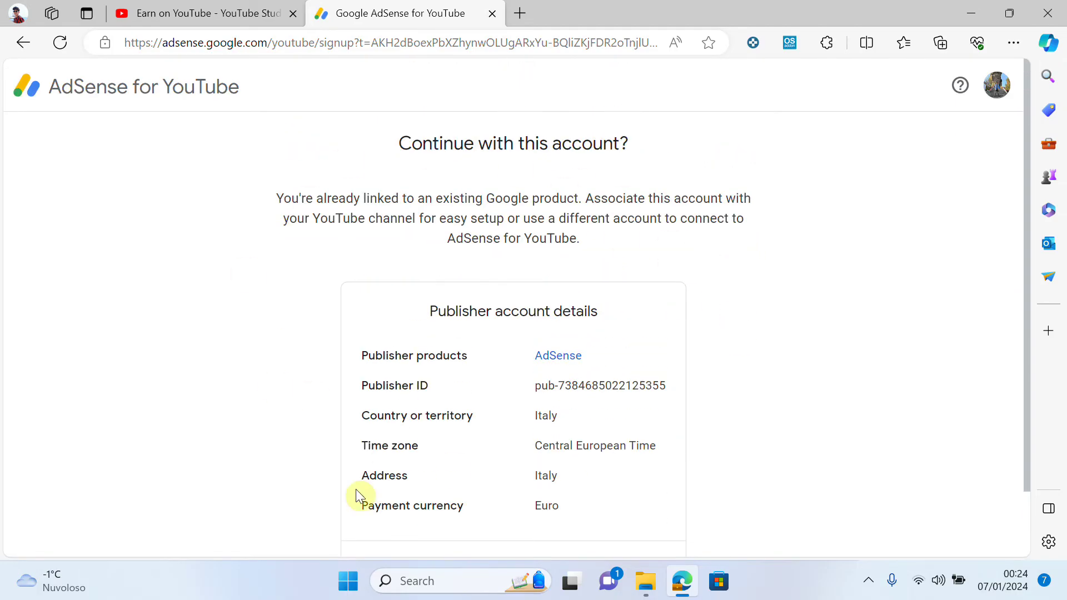
scroll(439, 279, "down", 1)
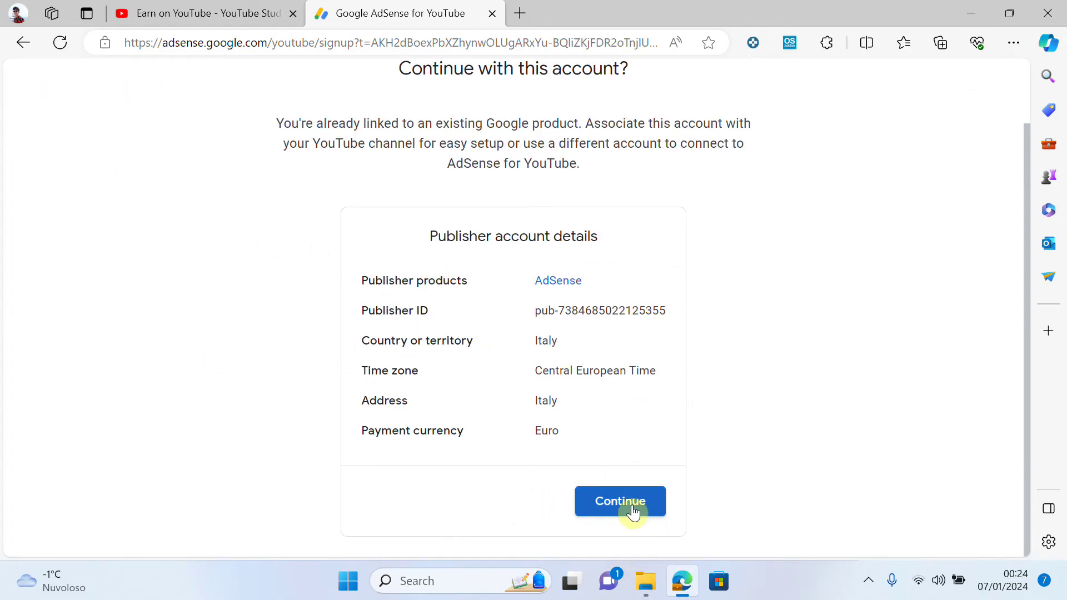
left_click(630, 501)
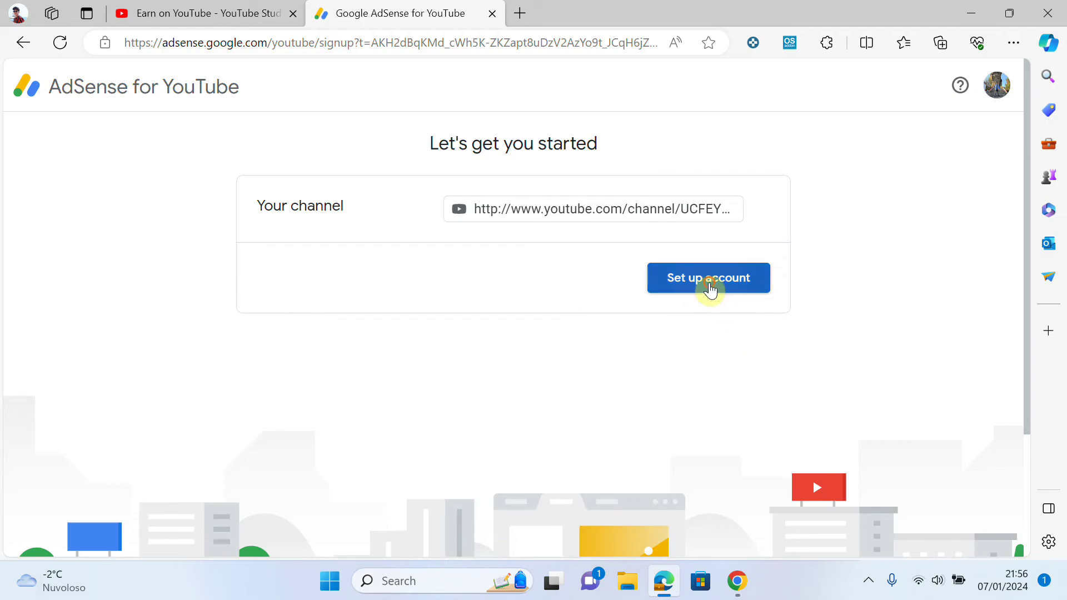
- Start the AdSense account setup for the channel
left_click(709, 289)
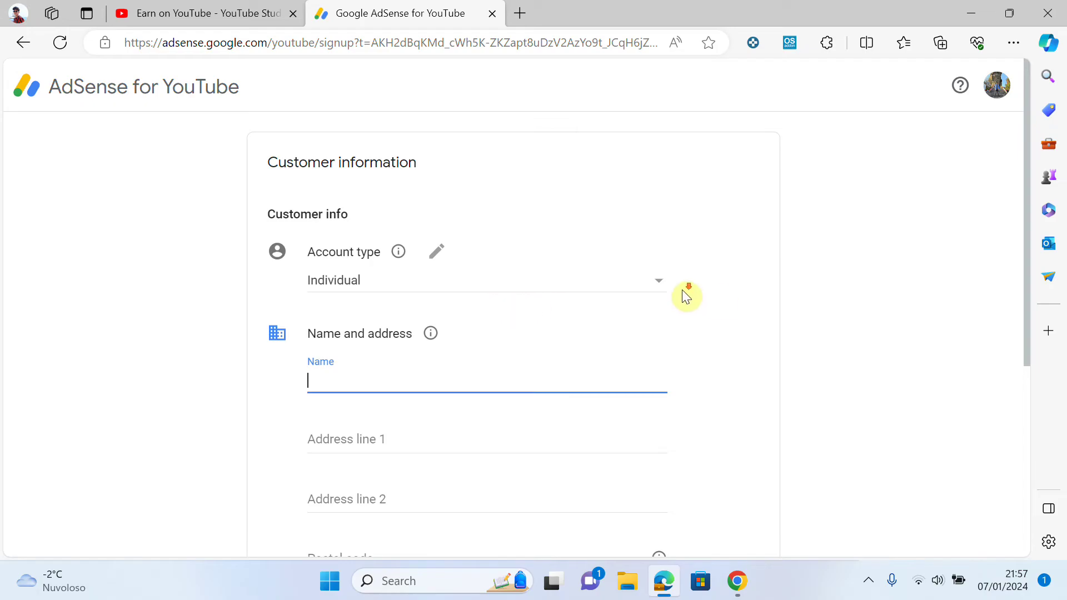
scroll(682, 289, "down", 4)
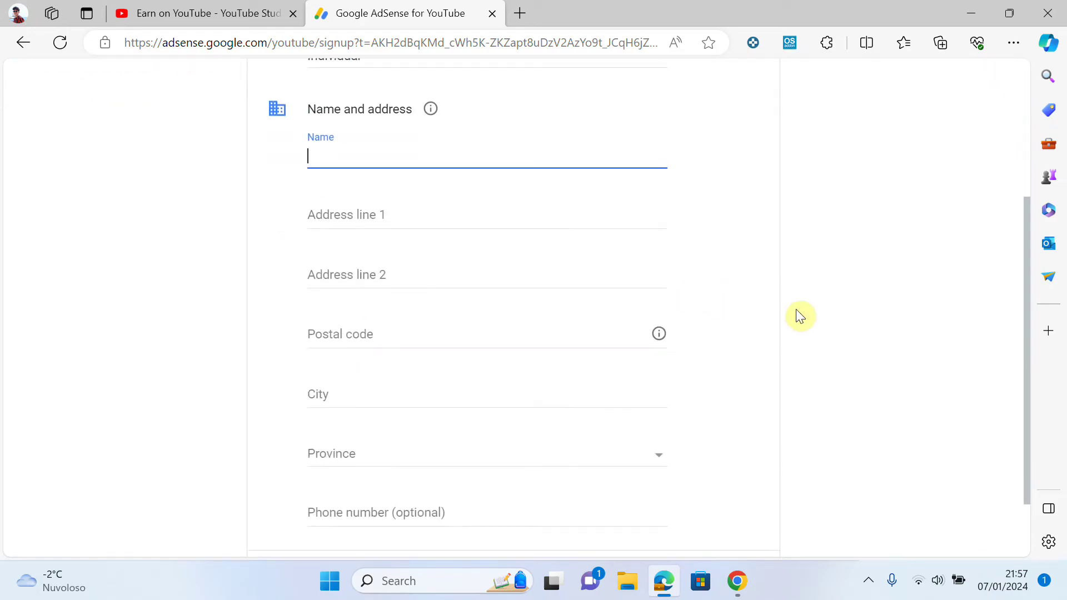
scroll(792, 315, "down", 2)
scroll(792, 321, "up", 3)
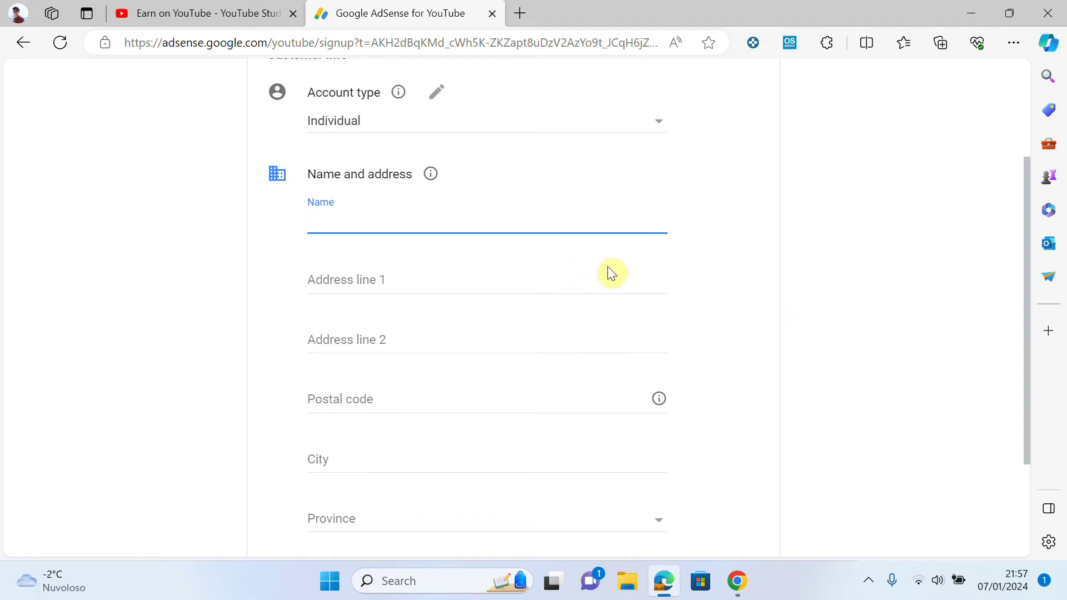
- Enter the customer's full name and address, accepting the browser autofill suggestions
key("Tab")
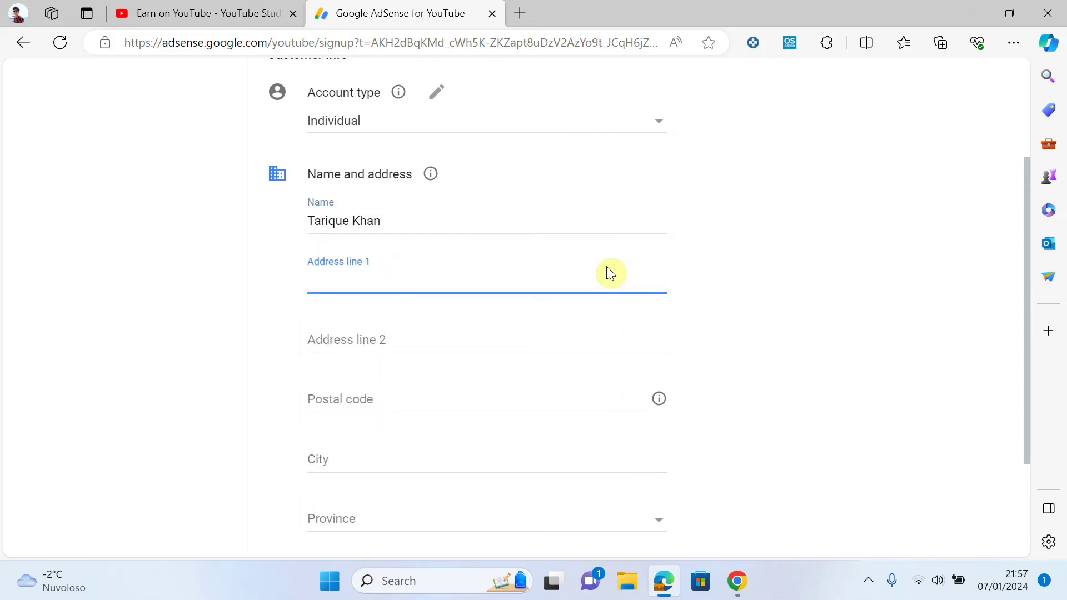
type("Via")
left_click(450, 368)
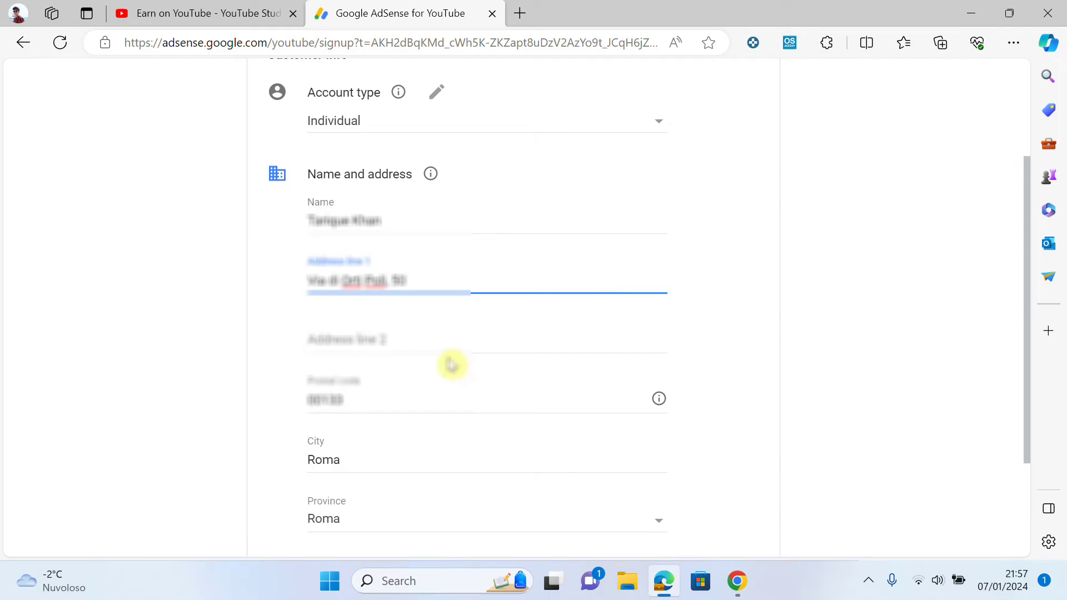
scroll(438, 332, "down", 1)
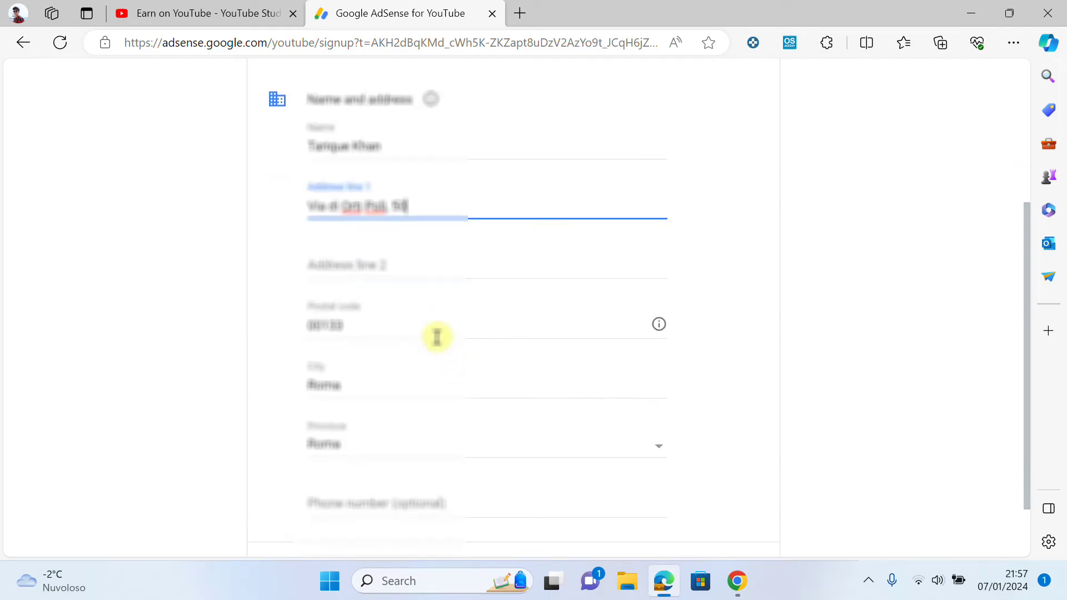
scroll(427, 362, "down", 1)
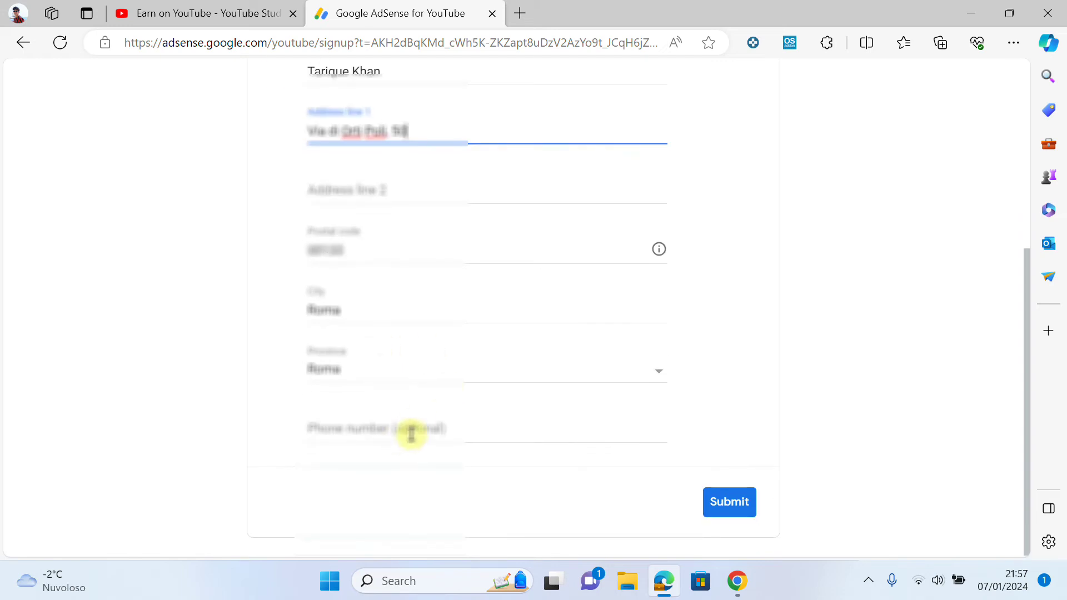
scroll(507, 422, "up", 2)
scroll(612, 419, "down", 2)
scroll(667, 411, "up", 3)
scroll(667, 417, "down", 3)
- Submit the customer information and redirect back to YouTube Studio
left_click(720, 504)
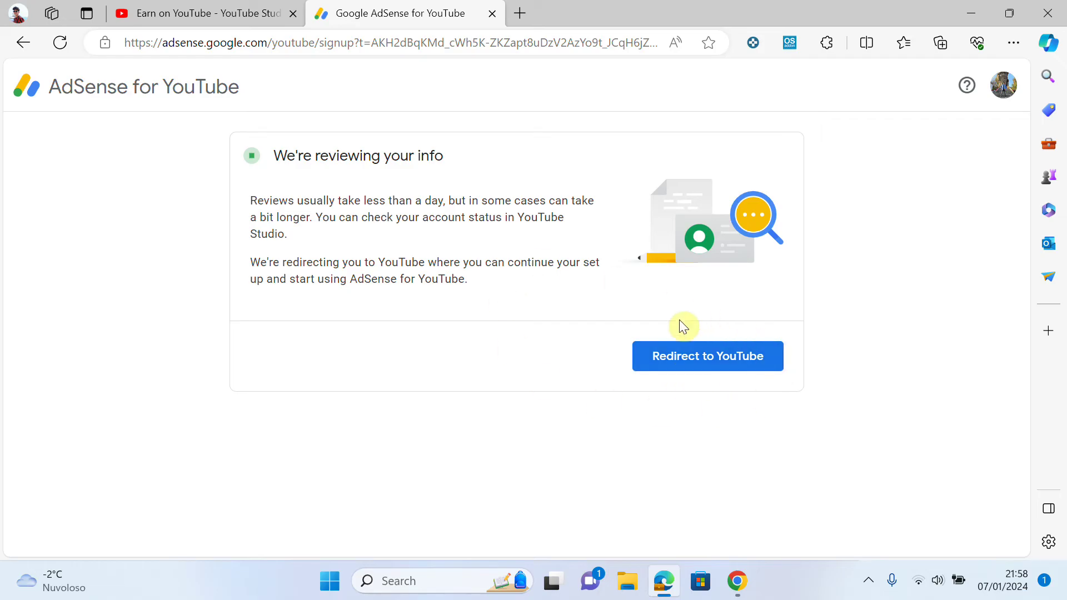
left_click(720, 363)
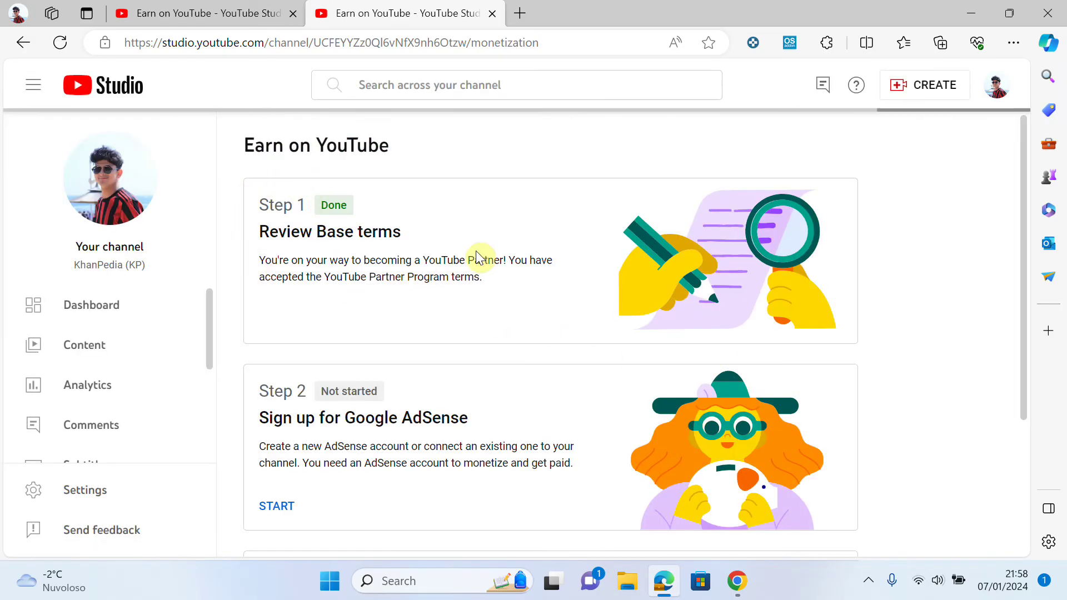
scroll(468, 232, "down", 2)
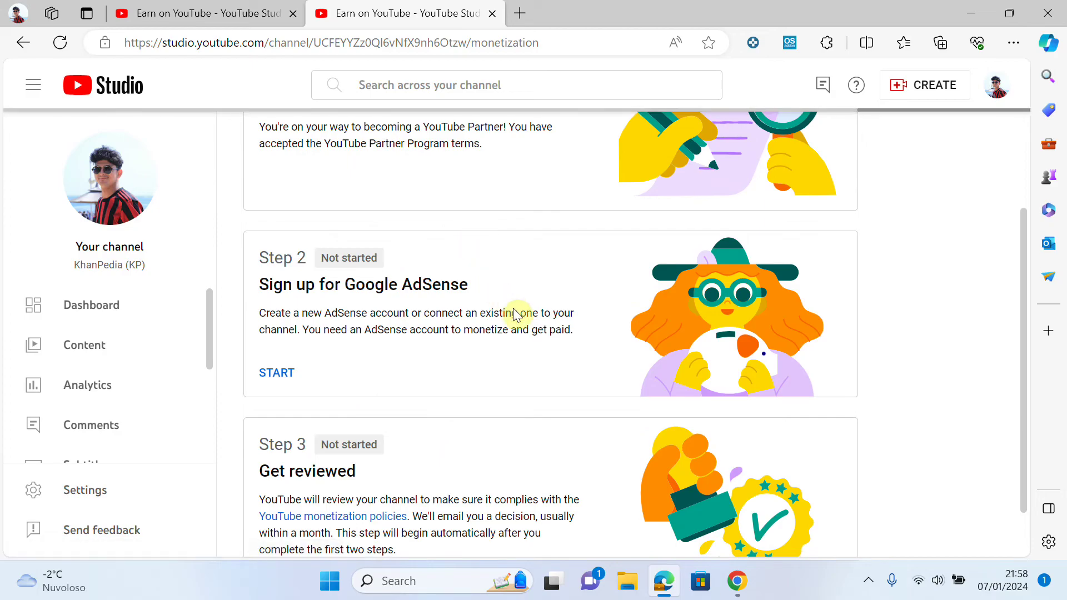
scroll(522, 316, "up", 1)
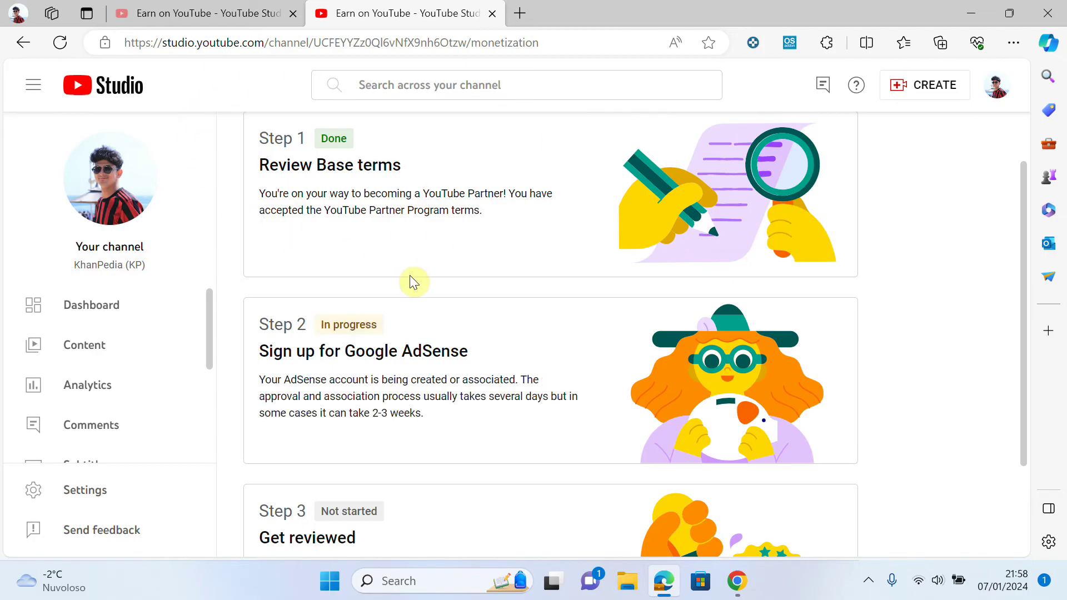
- Review the monetization steps, highlighting 'Sign up for Google AdSense' now In progress
scroll(454, 284, "down", 2)
scroll(433, 313, "up", 2)
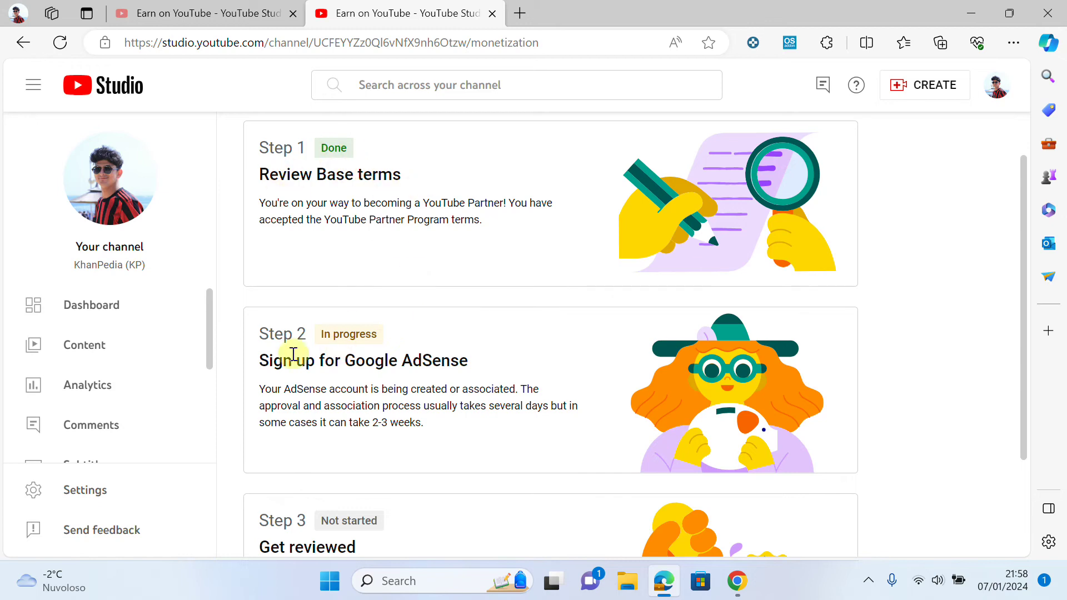
left_click_drag(259, 361, 479, 364)
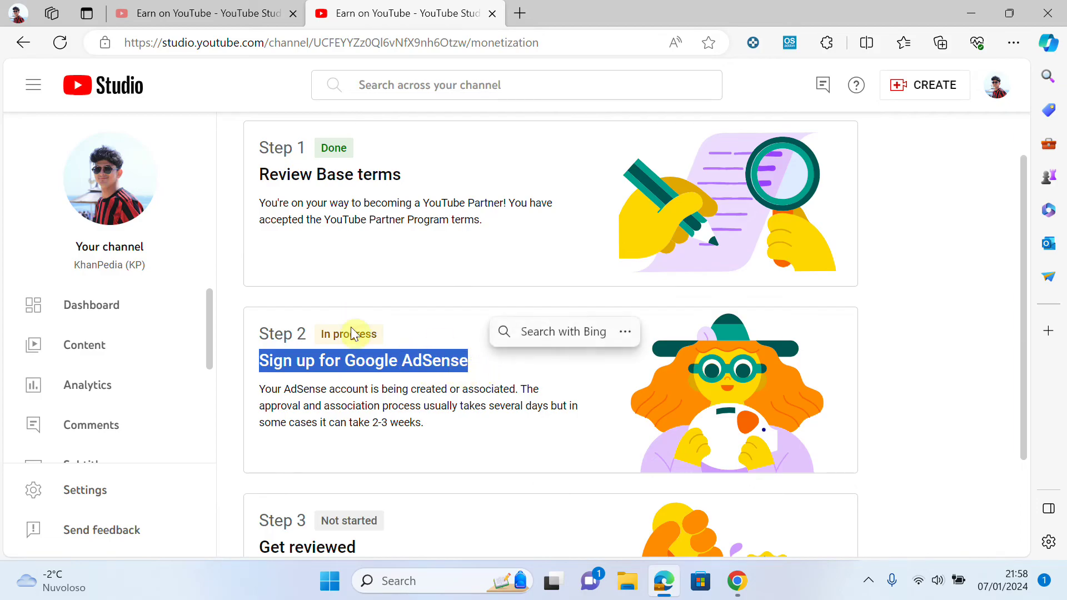
scroll(381, 356, "down", 2)
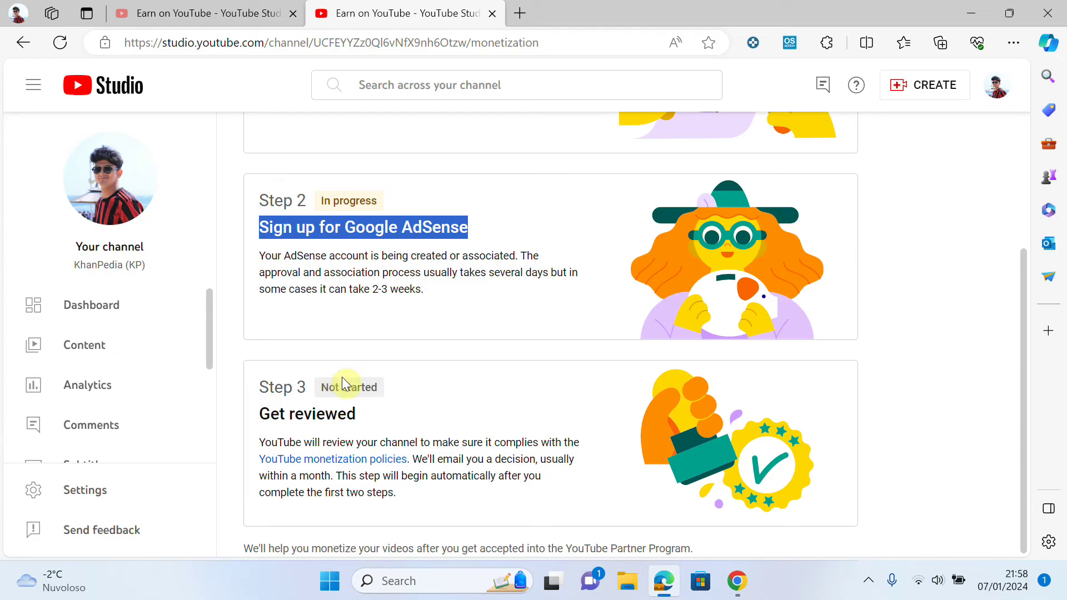
scroll(514, 406, "up", 3)
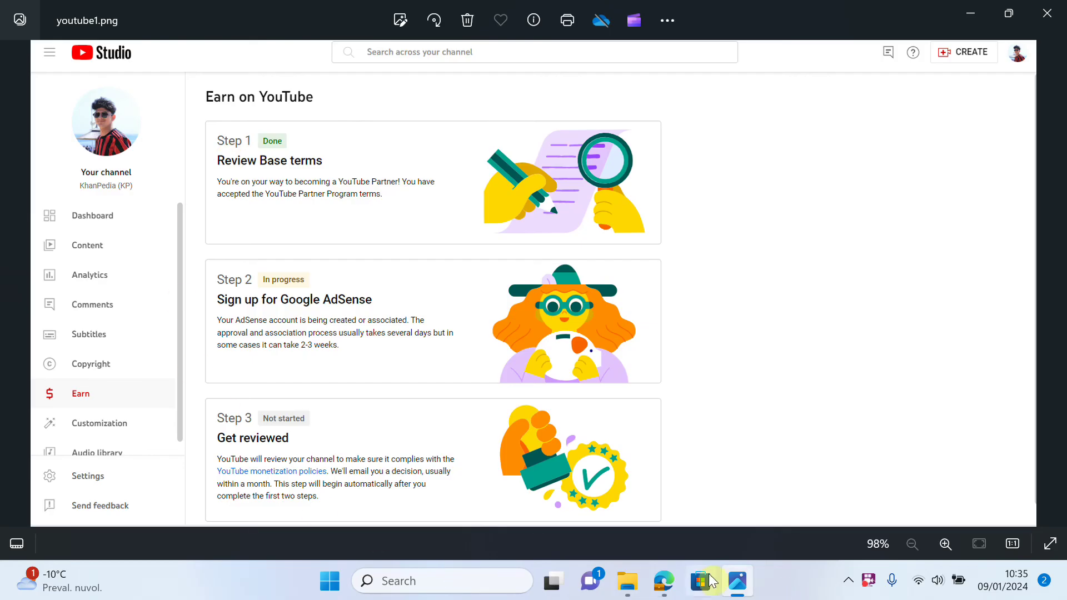
- Return to the browser and open Earn, now showing 'You're a YouTube Partner' with AdSense linked
left_click(669, 581)
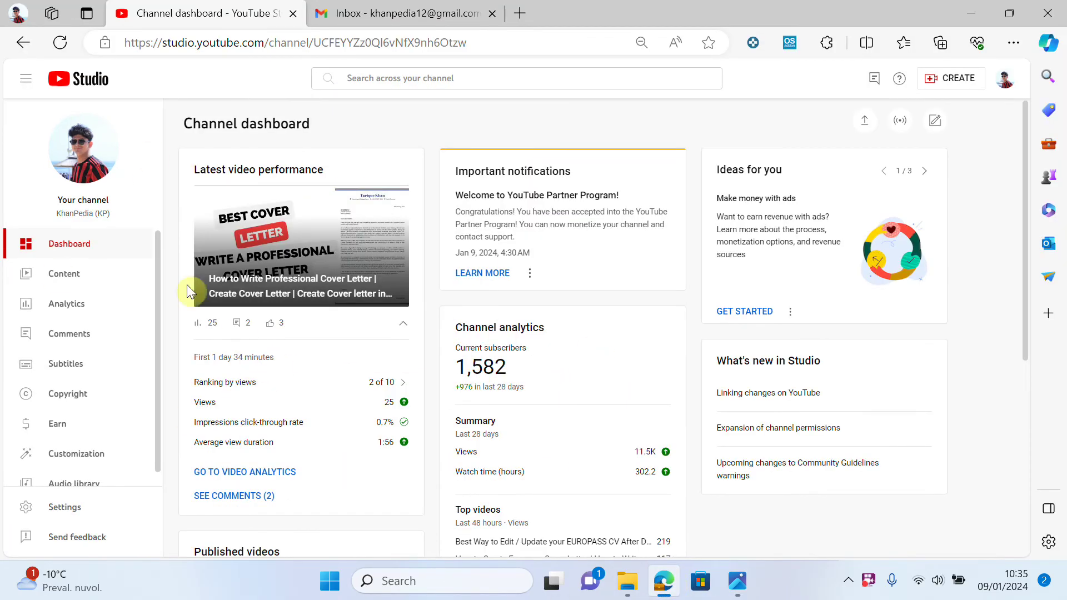
left_click(58, 436)
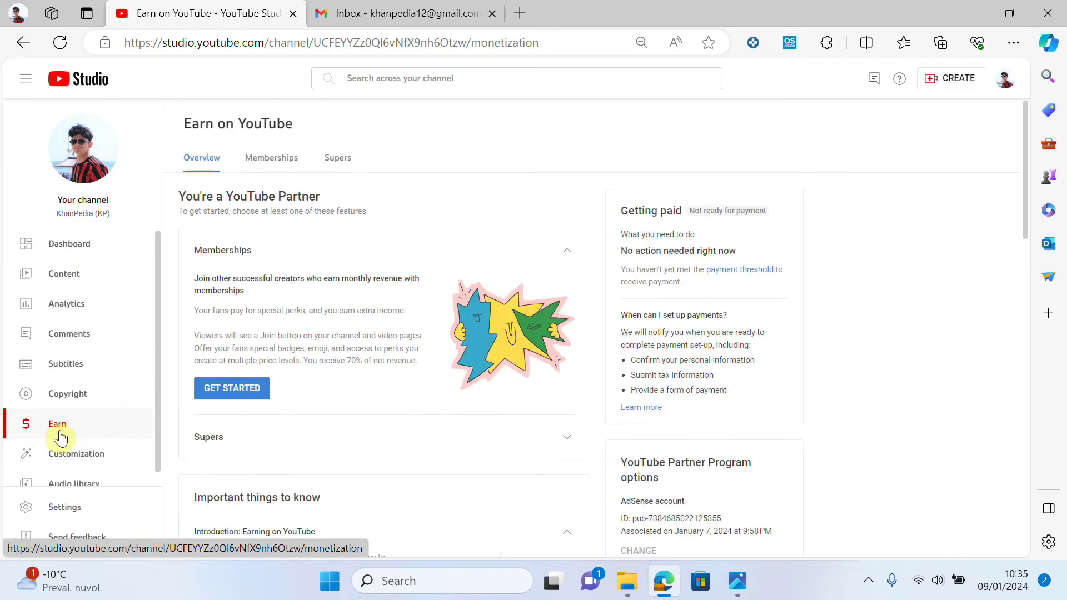
scroll(369, 316, "down", 2)
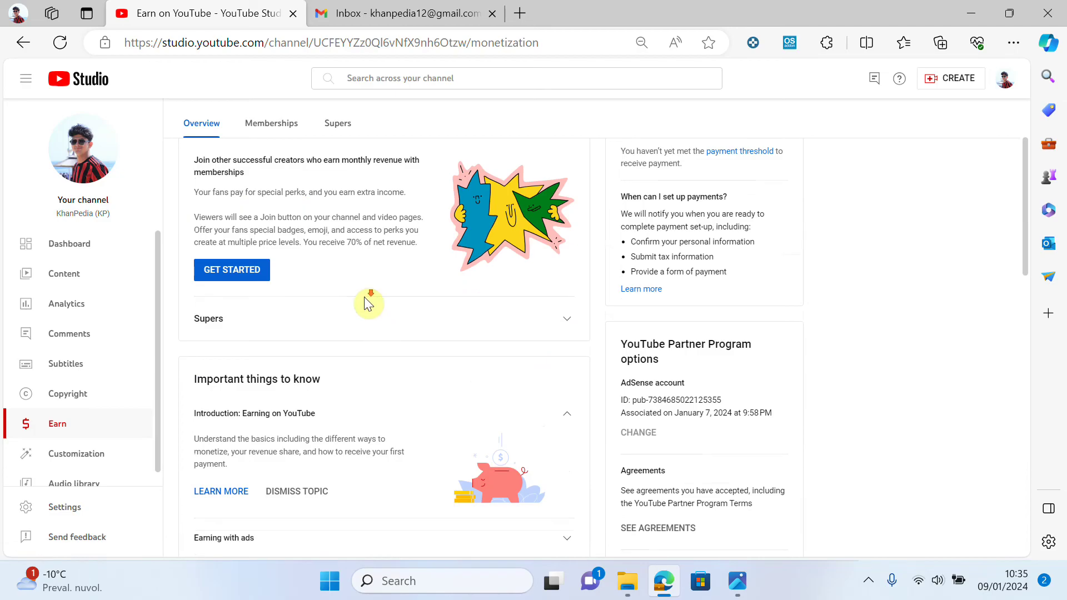
scroll(365, 300, "down", 8)
scroll(374, 352, "up", 10)
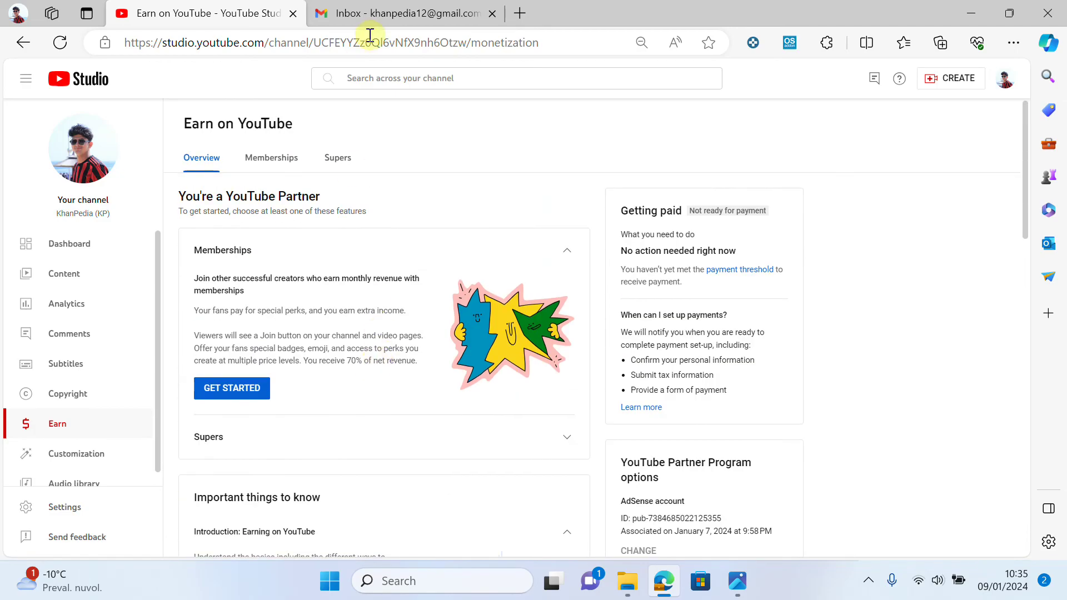
- Open and read the YouTube Partner Program acceptance email in Gmail
left_click(379, 17)
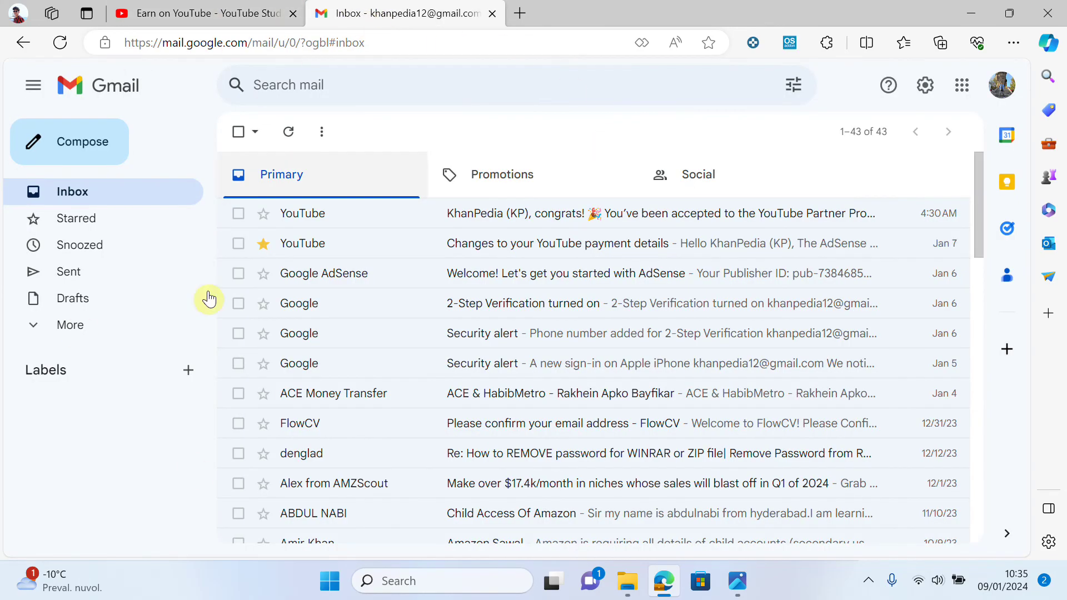
left_click(421, 213)
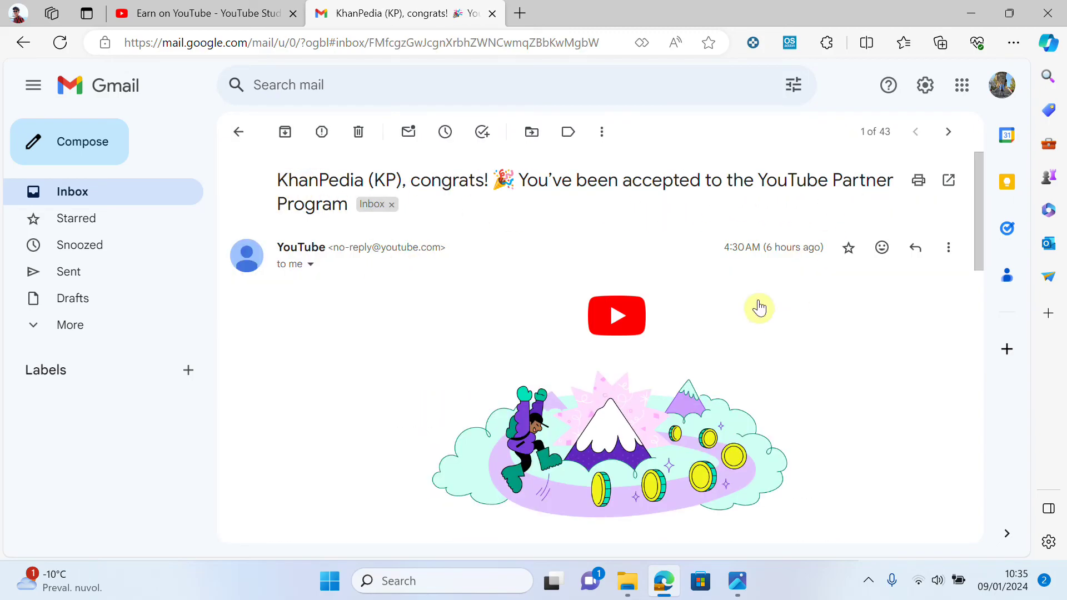
scroll(758, 305, "down", 5)
scroll(744, 305, "down", 4)
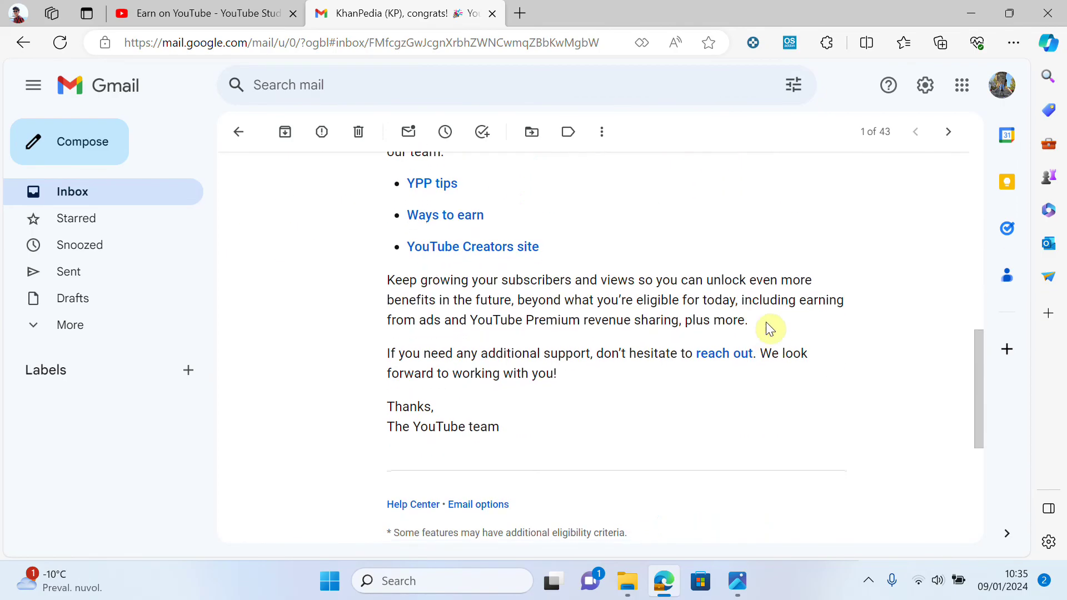
scroll(769, 369, "up", 3)
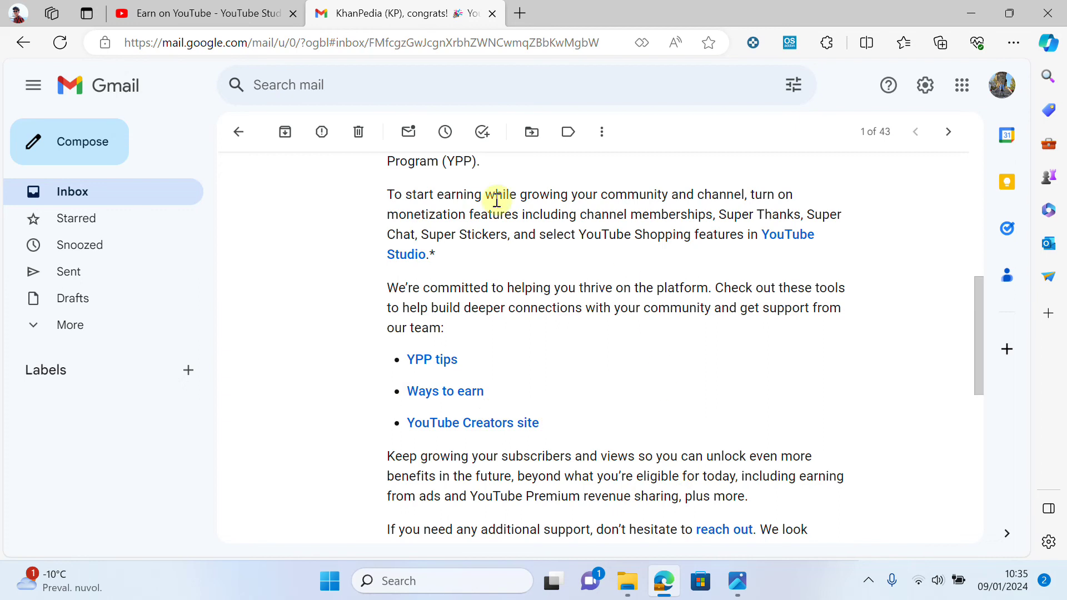
- Back on Earn on YouTube, view the Memberships setup checklist and its next steps
left_click(170, 14)
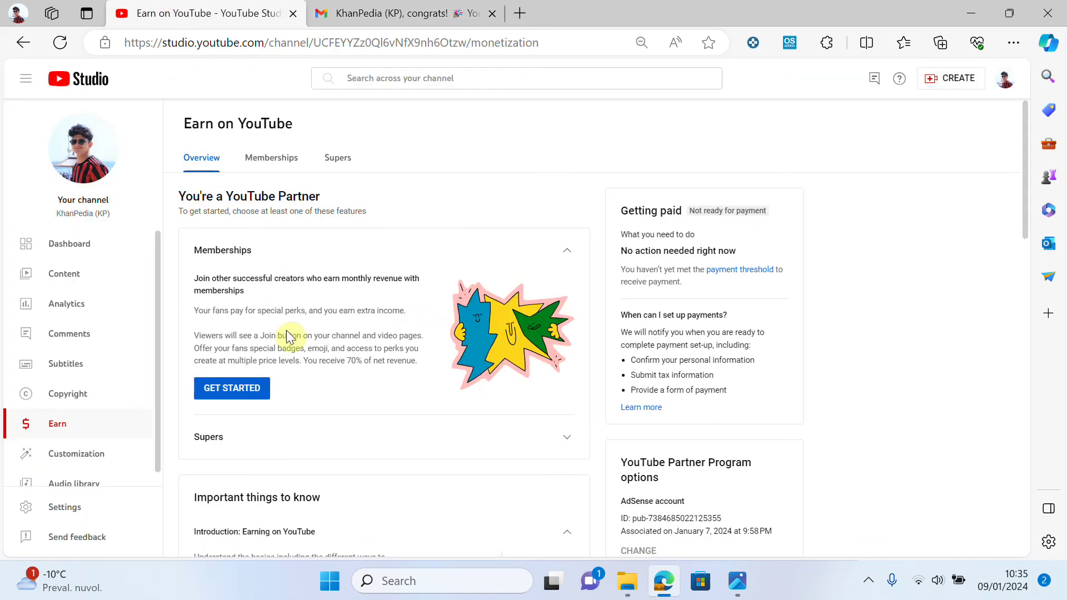
scroll(267, 345, "down", 1)
scroll(265, 211, "up", 1)
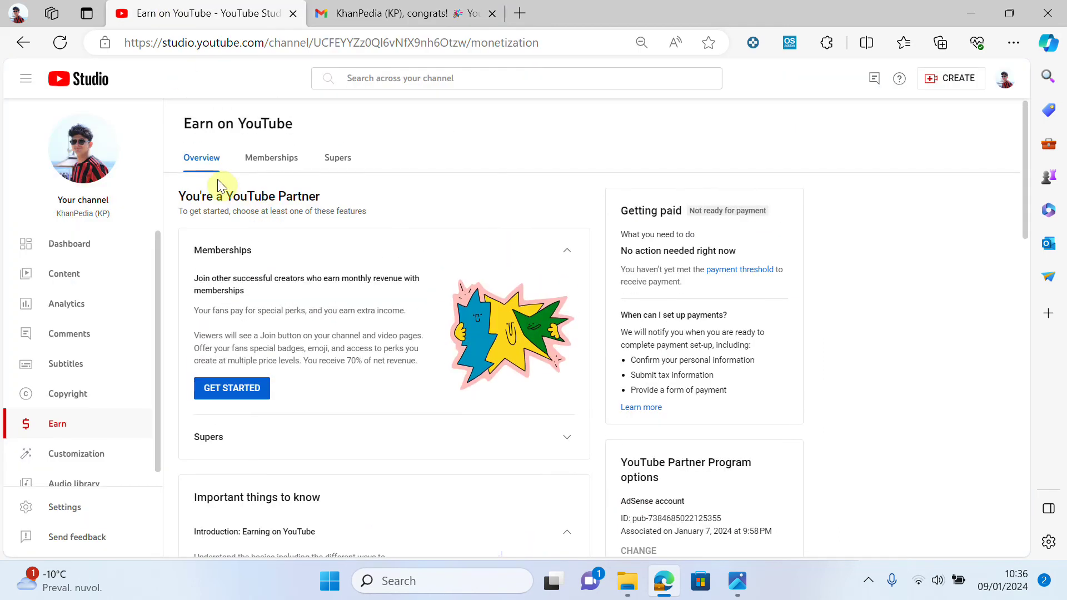
left_click(237, 390)
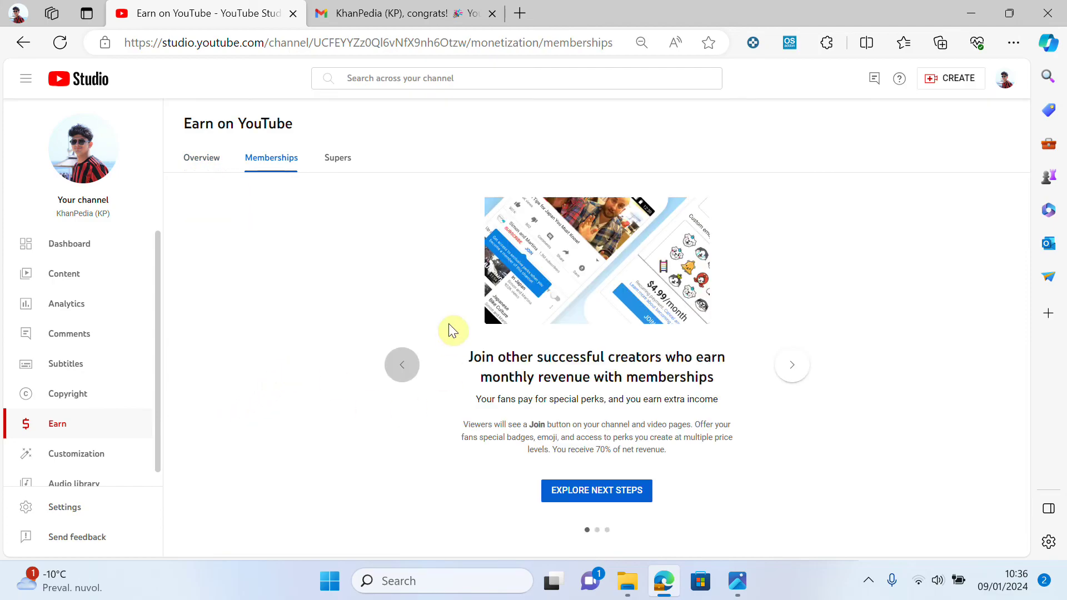
left_click(589, 504)
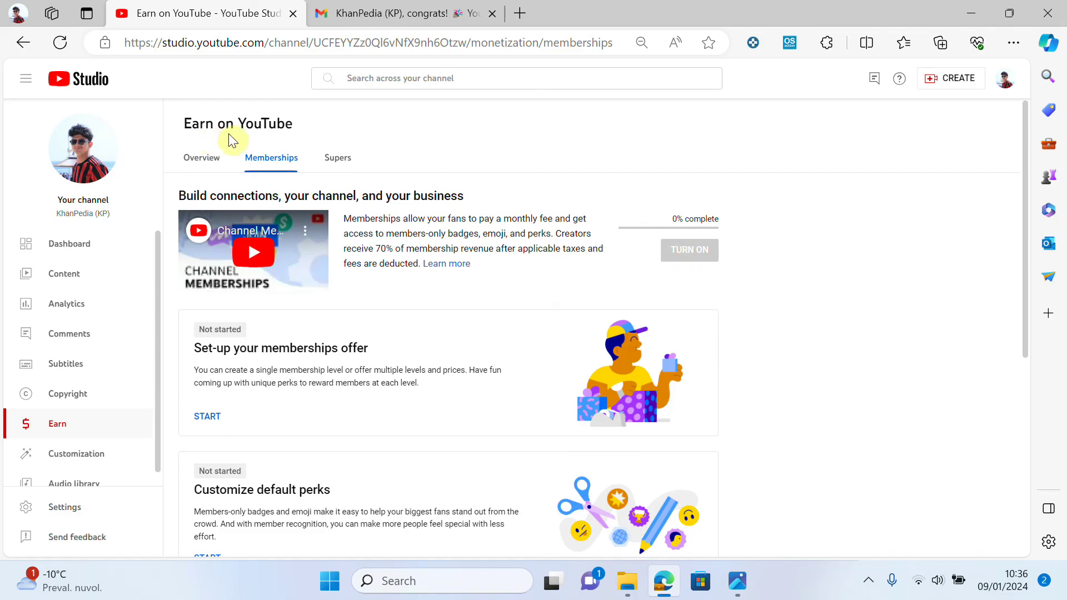
- Show the Supers section with Super Chat, Super Stickers and Super Thanks
scroll(288, 389, "down", 1)
scroll(305, 378, "up", 1)
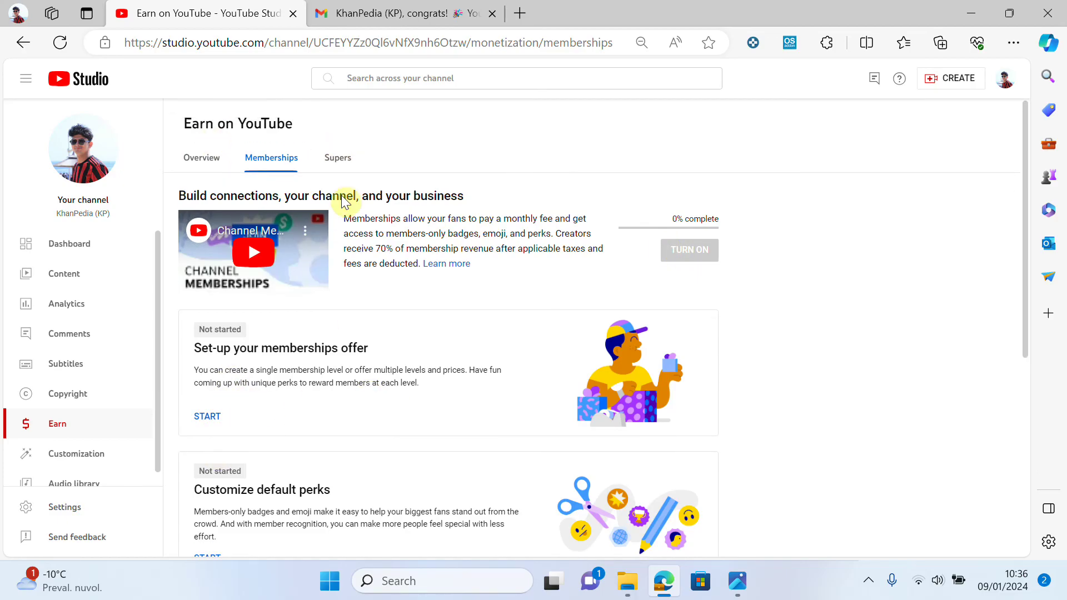
left_click(330, 161)
scroll(458, 380, "down", 1)
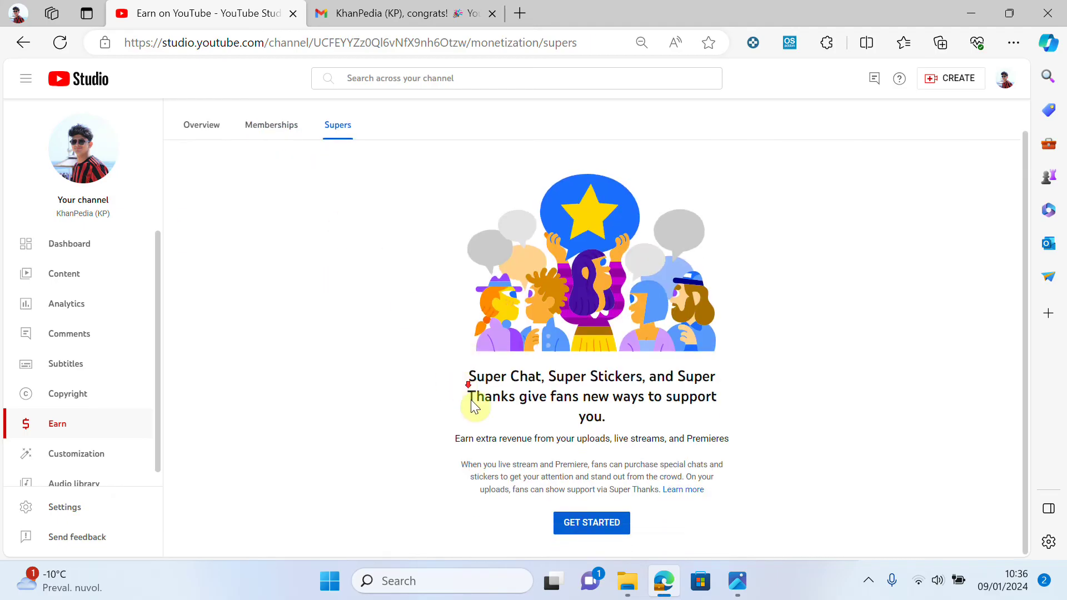
- Agree to the Paid Features terms to enable Super Chat, Super Stickers and Super Thanks, then view Memberships
left_click(591, 523)
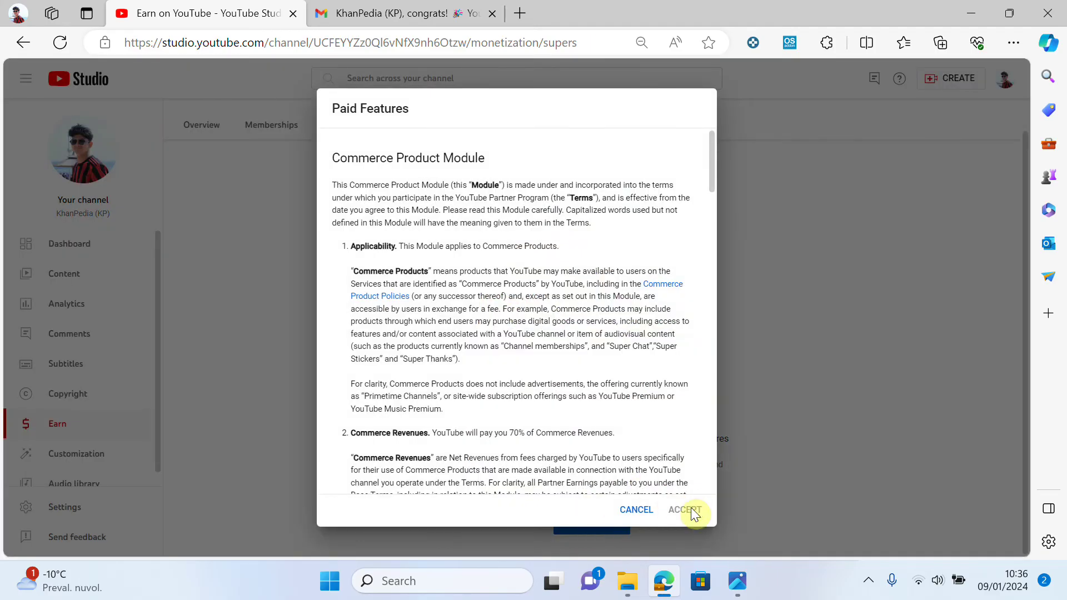
scroll(590, 421, "down", 20)
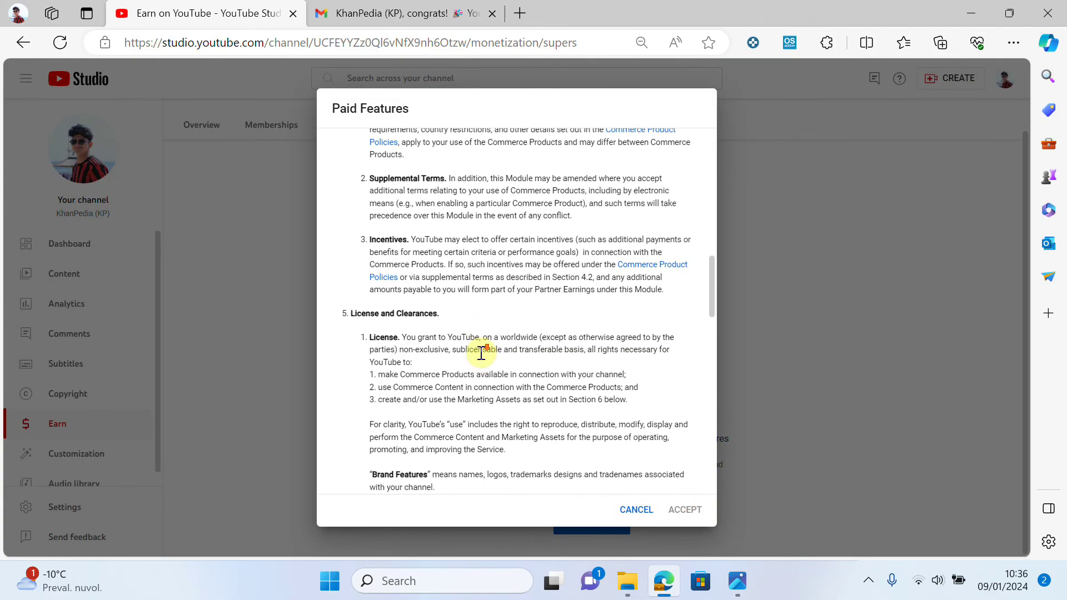
scroll(460, 368, "down", 1)
left_click(340, 441)
left_click(705, 509)
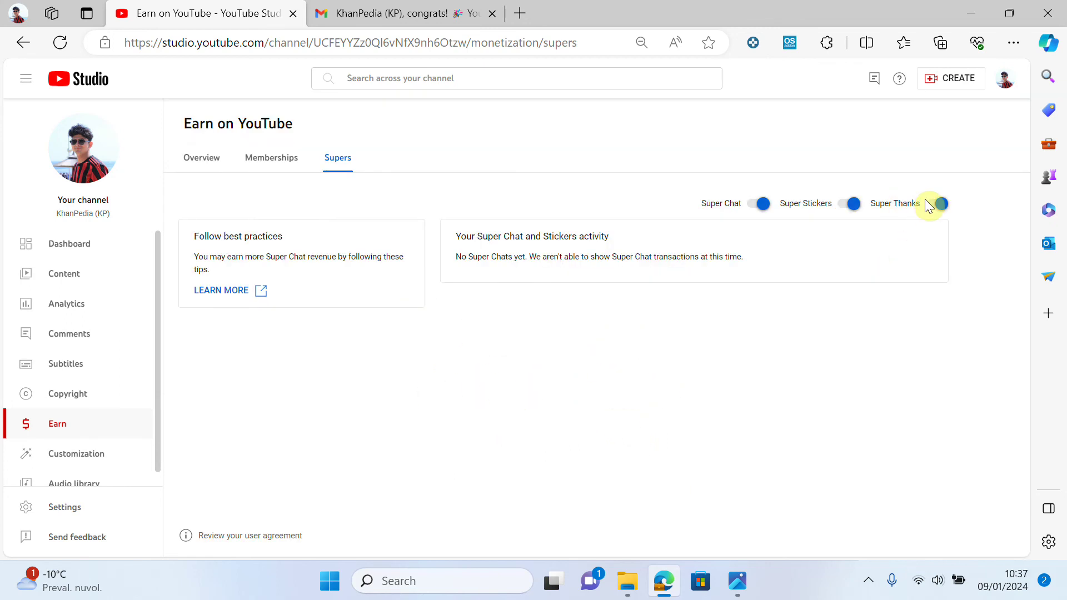
left_click(268, 166)
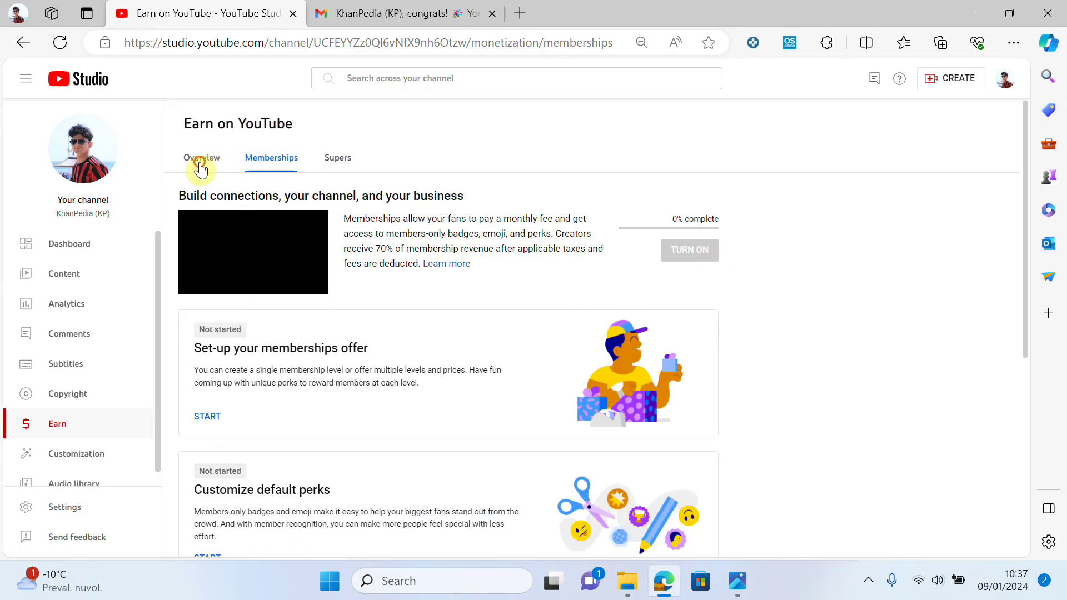
- From the Earn on YouTube overview, continue the memberships setup and review the Memberships section
left_click(201, 168)
scroll(246, 276, "down", 2)
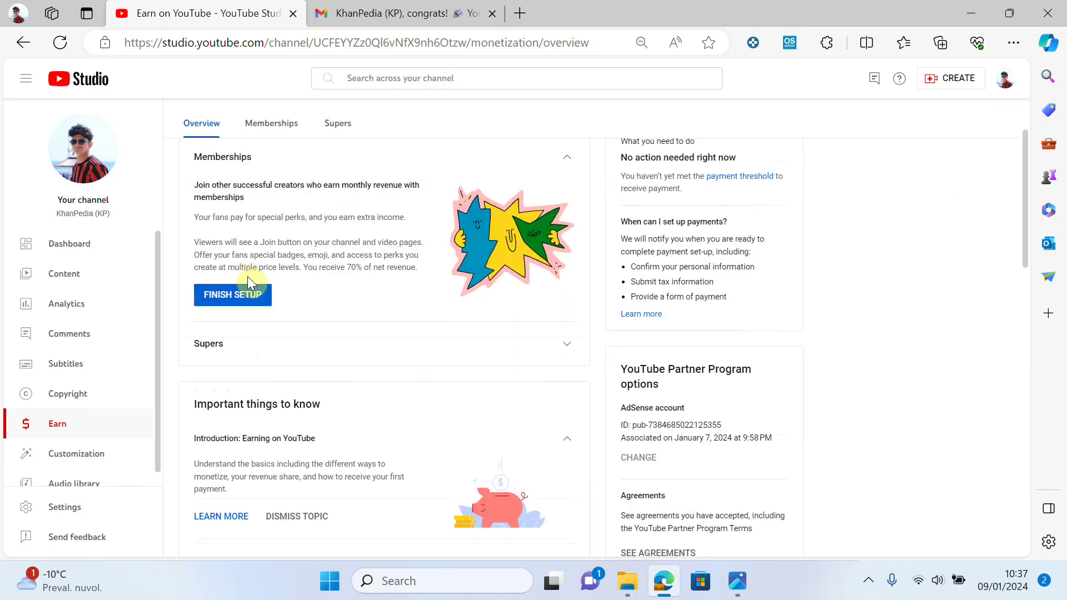
scroll(248, 276, "down", 1)
left_click(236, 257)
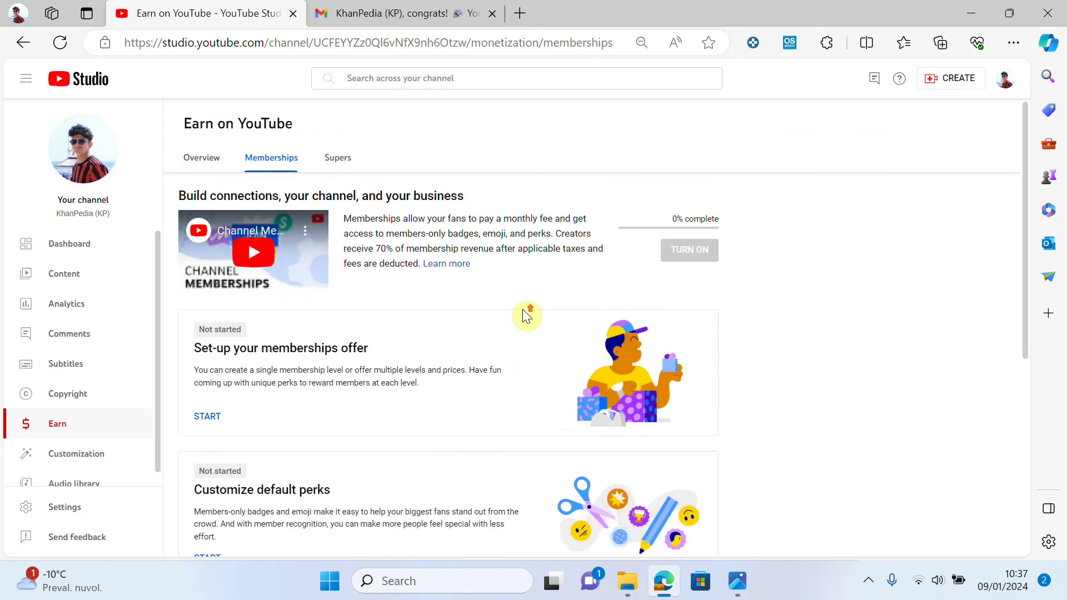
scroll(525, 310, "down", 5)
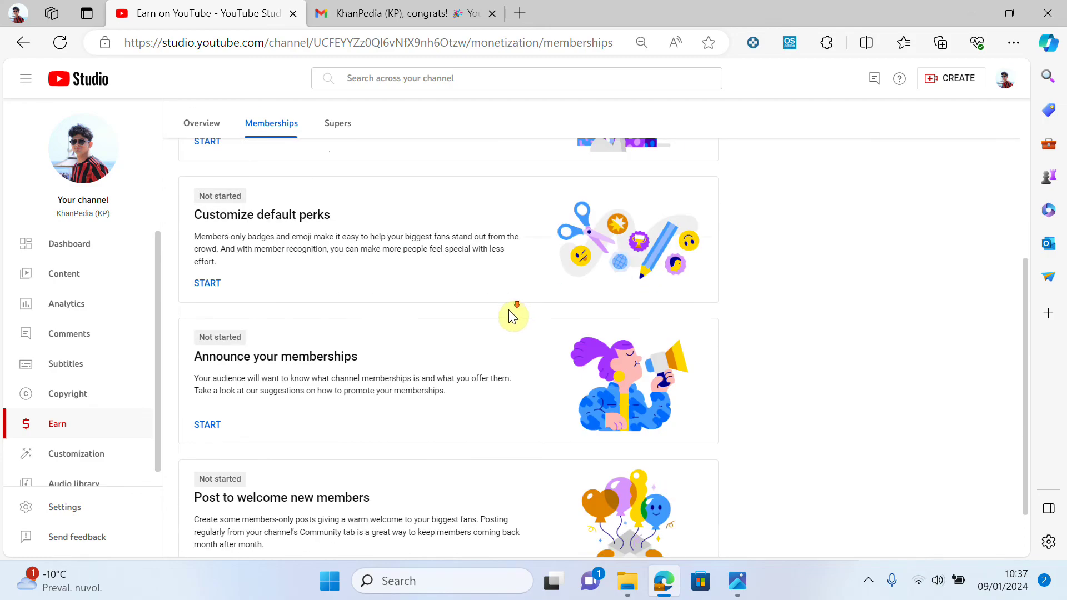
scroll(509, 309, "down", 2)
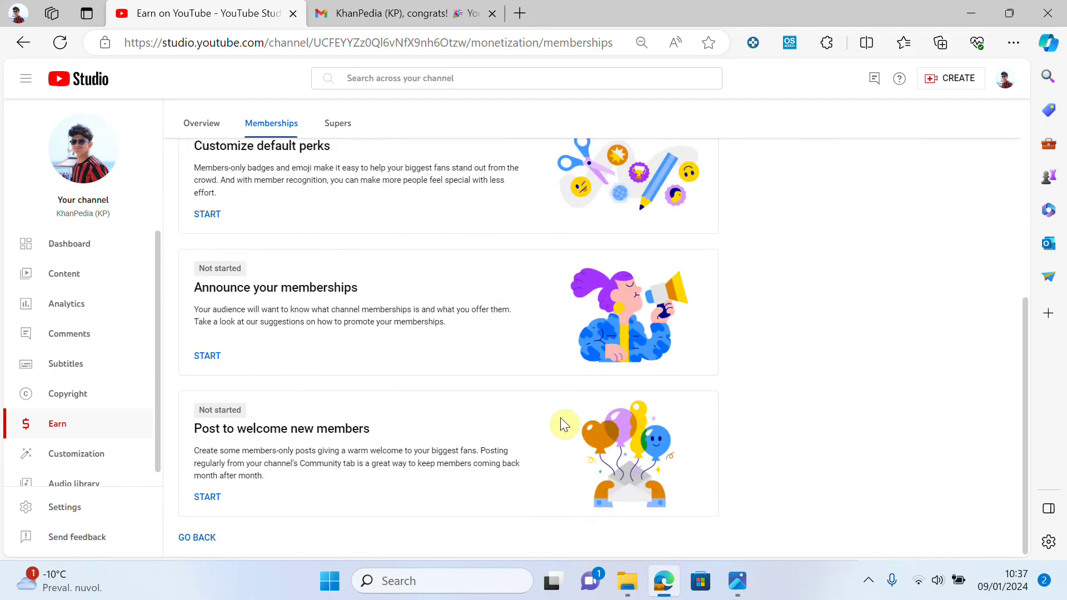
scroll(555, 425, "up", 6)
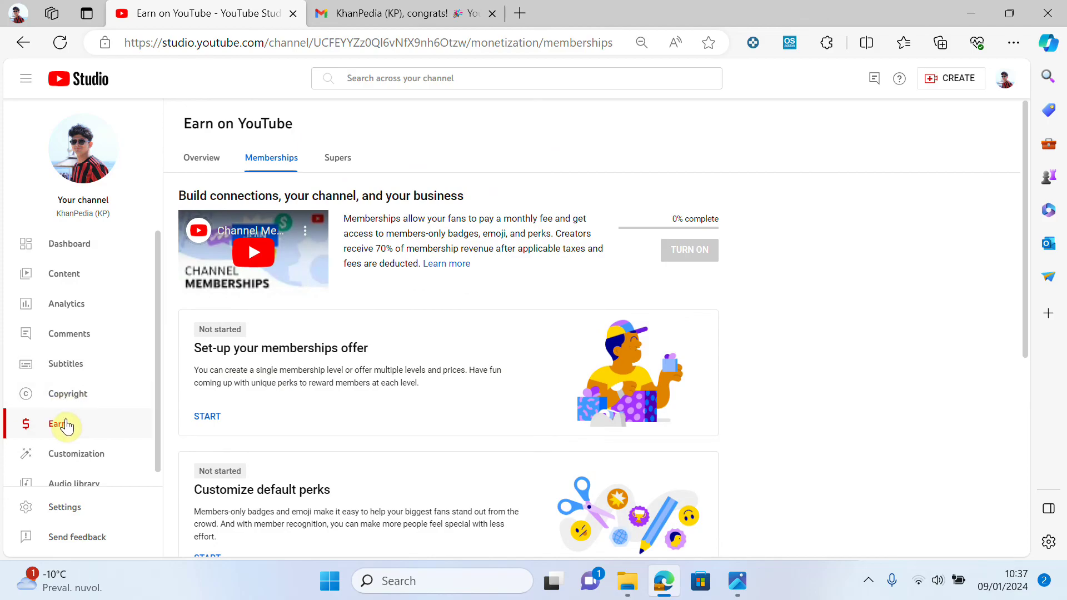
left_click(63, 424)
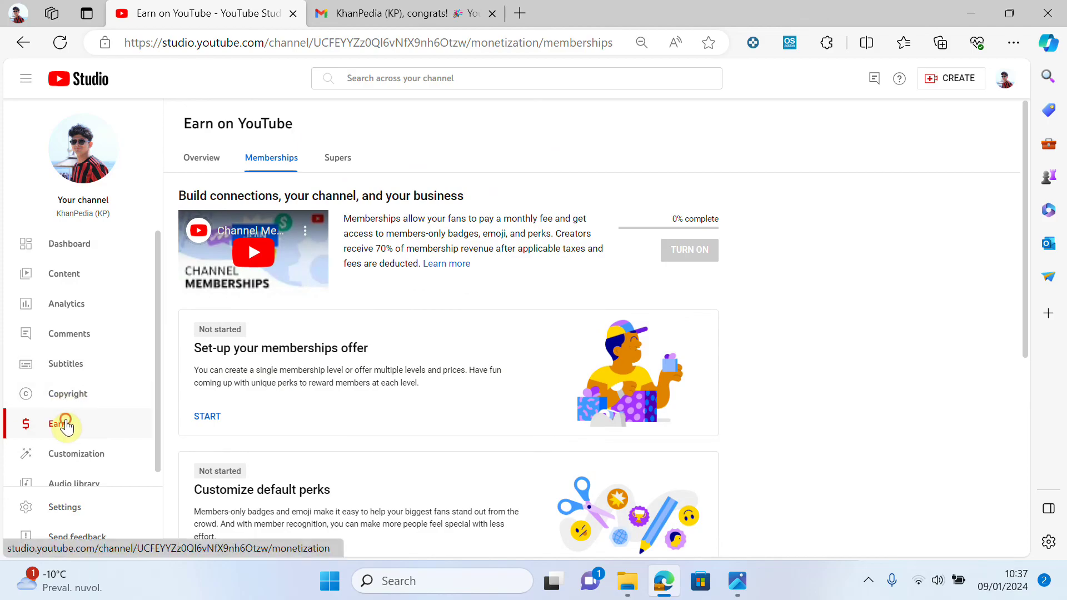
- Go to the channel dashboard, then return to the Gmail tab and select its web address
left_click(71, 250)
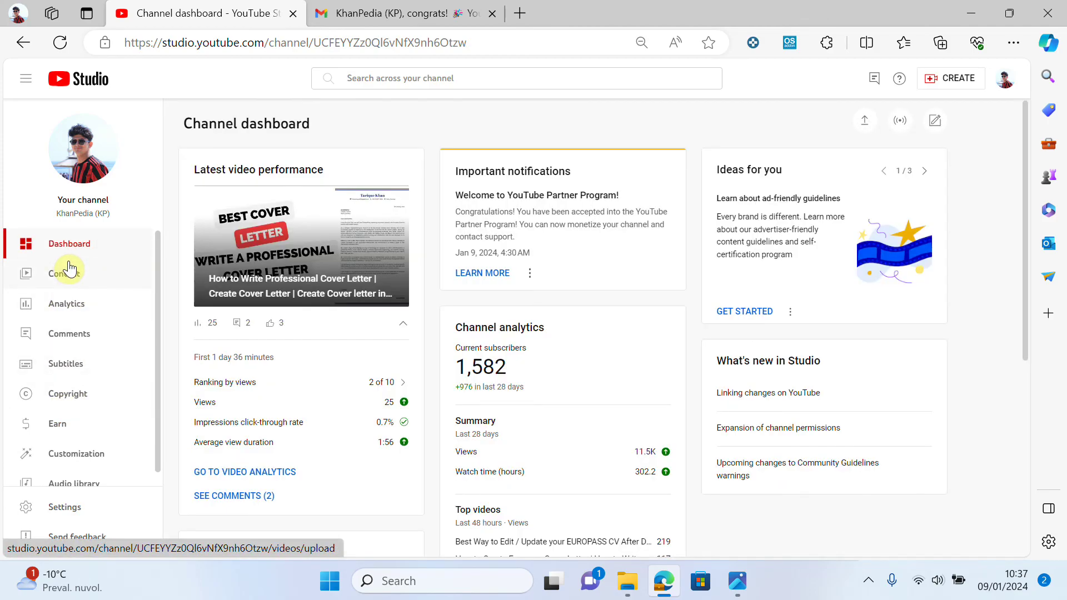
left_click(423, 20)
left_click(418, 49)
- Go to Google AdSense via 'google ad', sign in with the channel account, and open AdSense for YouTube
type("goog")
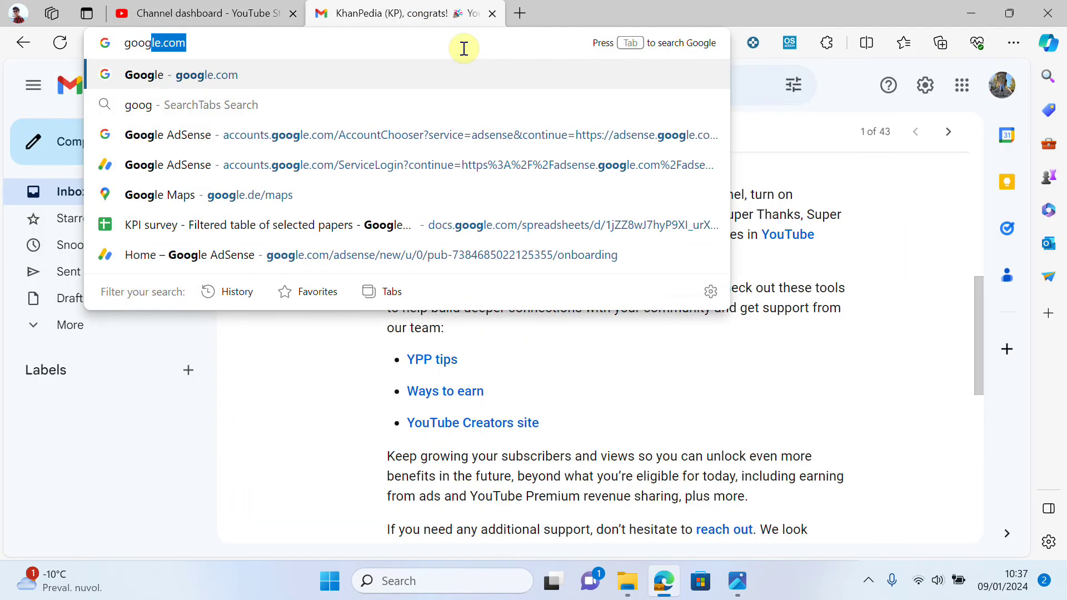
type("le adSense")
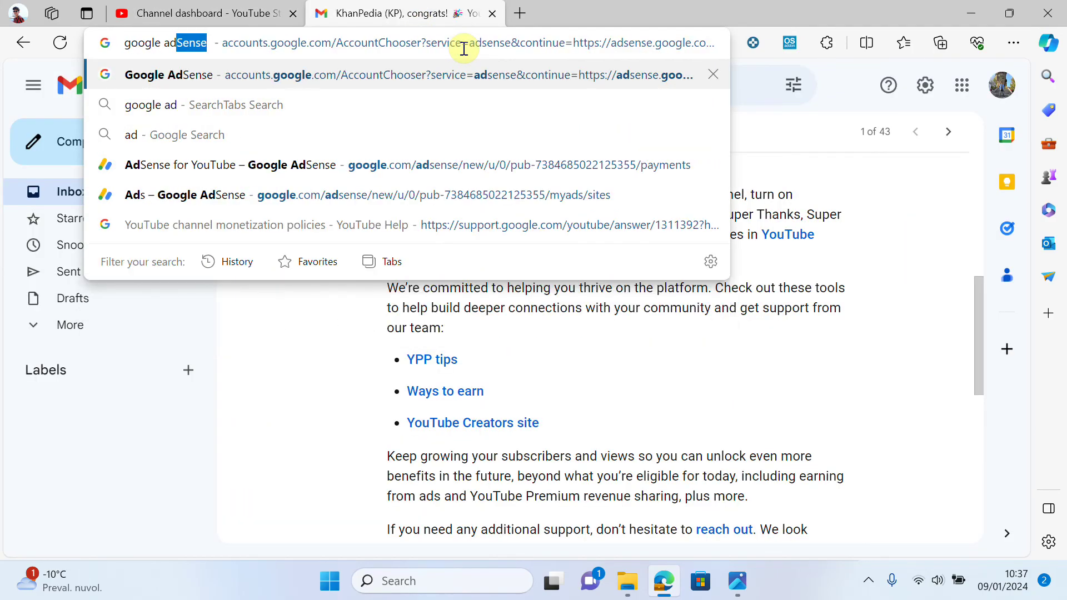
key("Return")
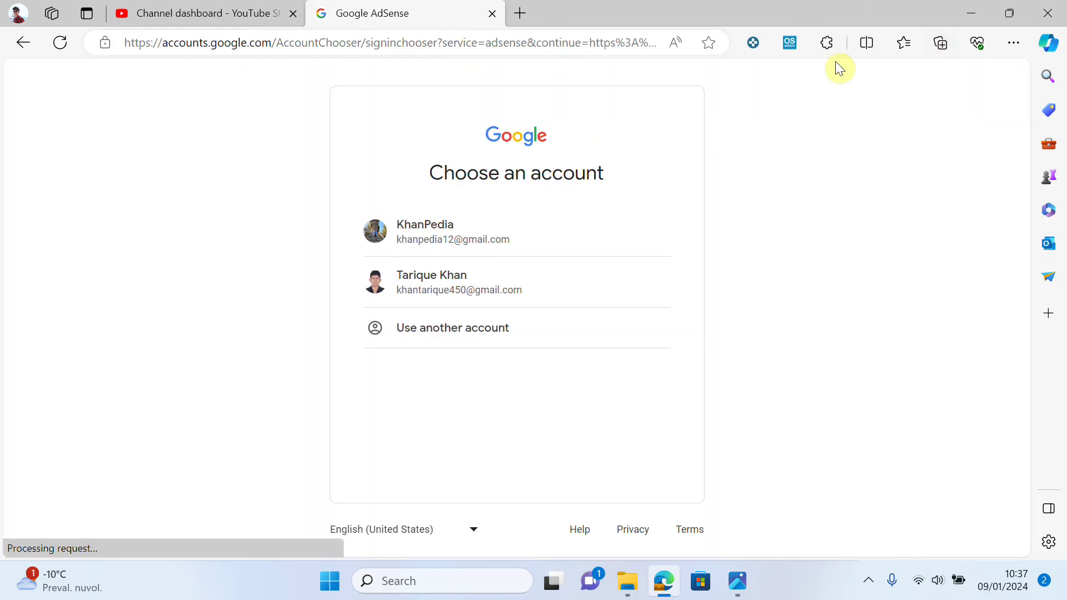
left_click(508, 206)
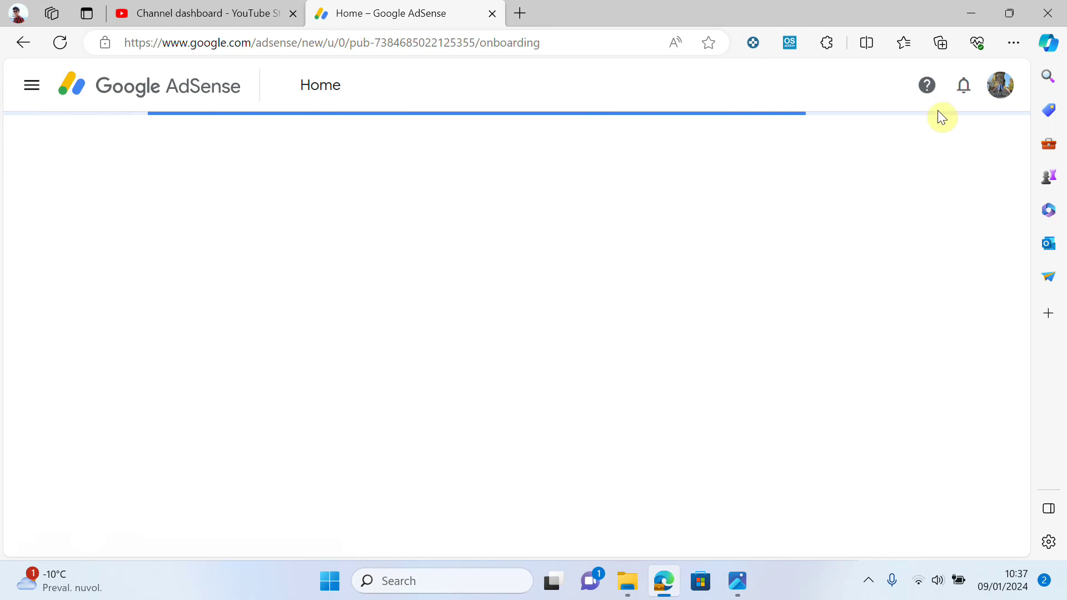
left_click(31, 89)
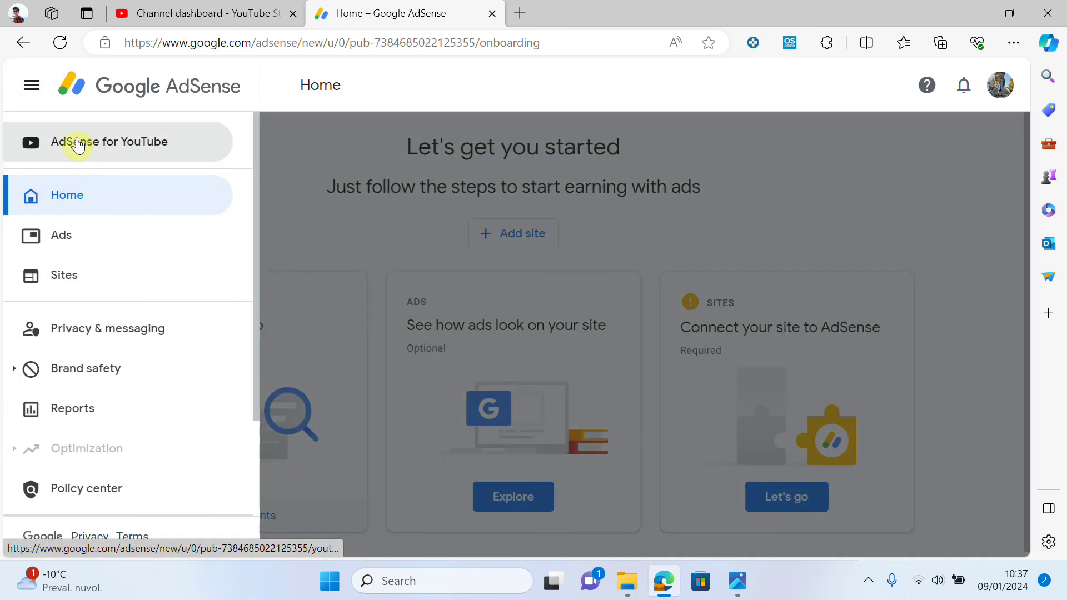
left_click(114, 151)
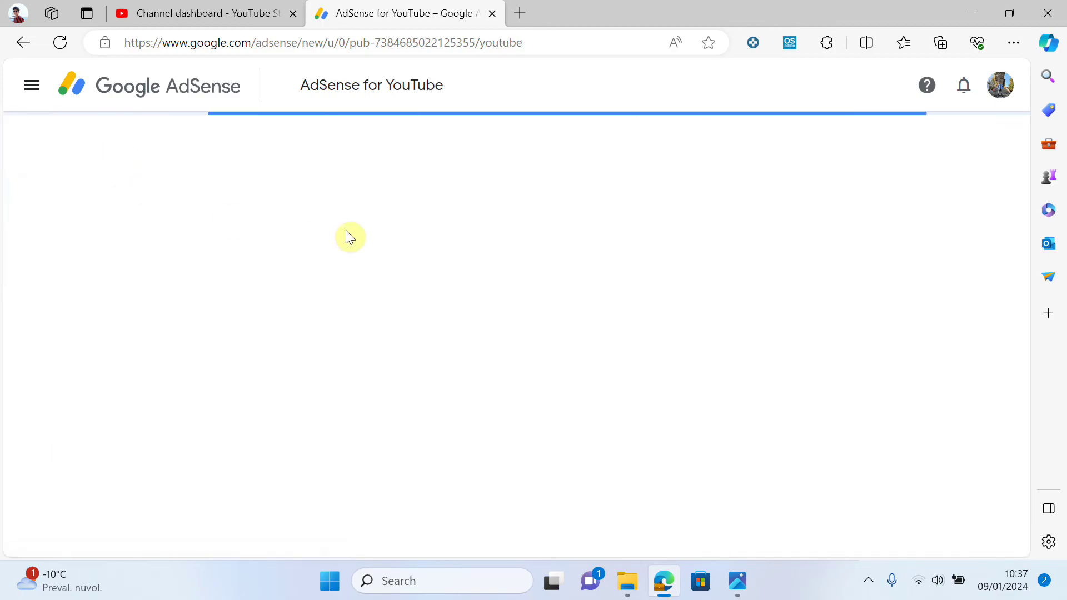